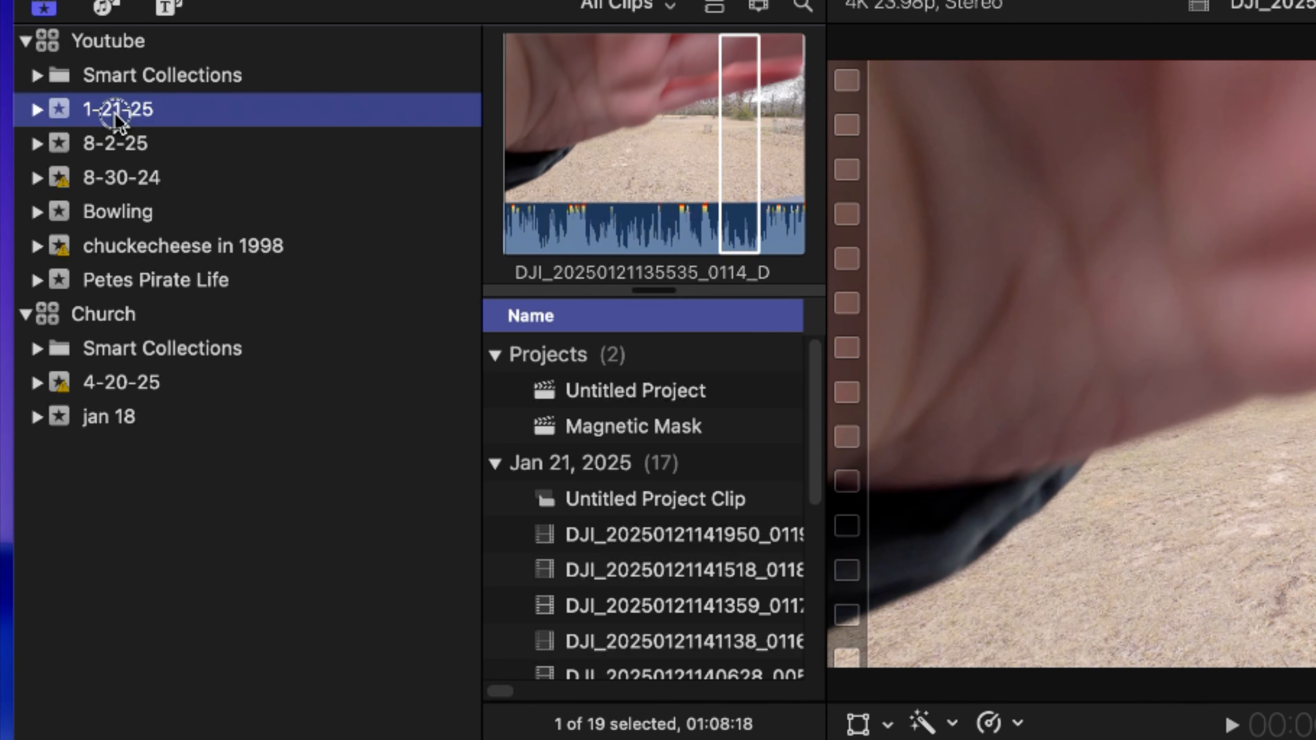
- Create a project named Magnetic Mask Tutorial in the 1-21-25 event with a 23.98p frame rate
right_click(94, 99)
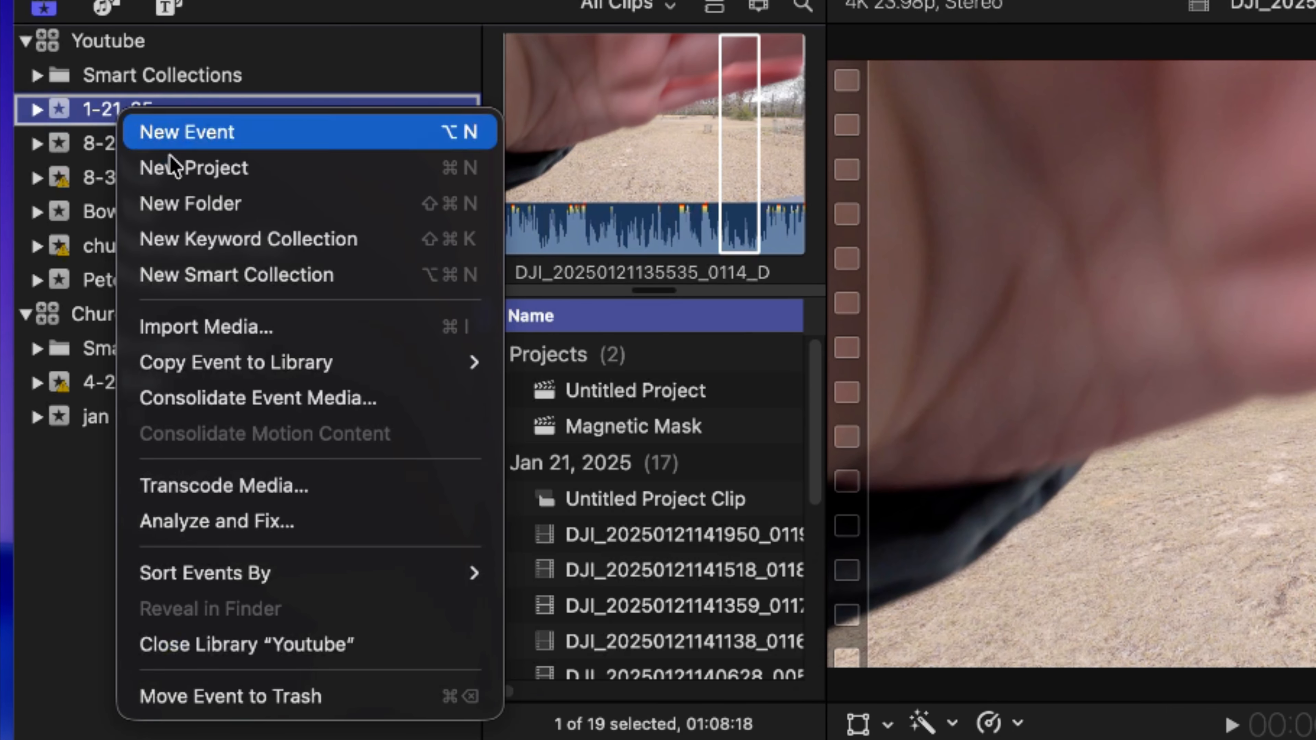
left_click(220, 171)
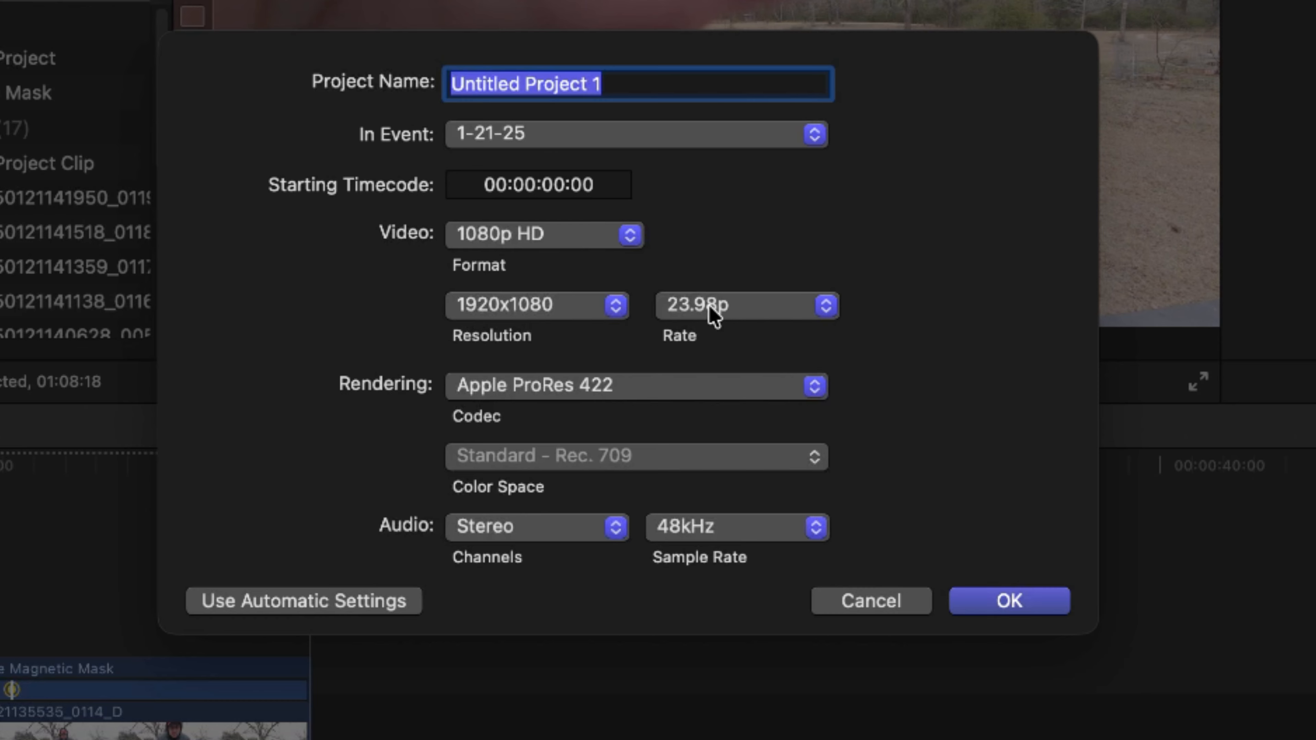
left_click(700, 304)
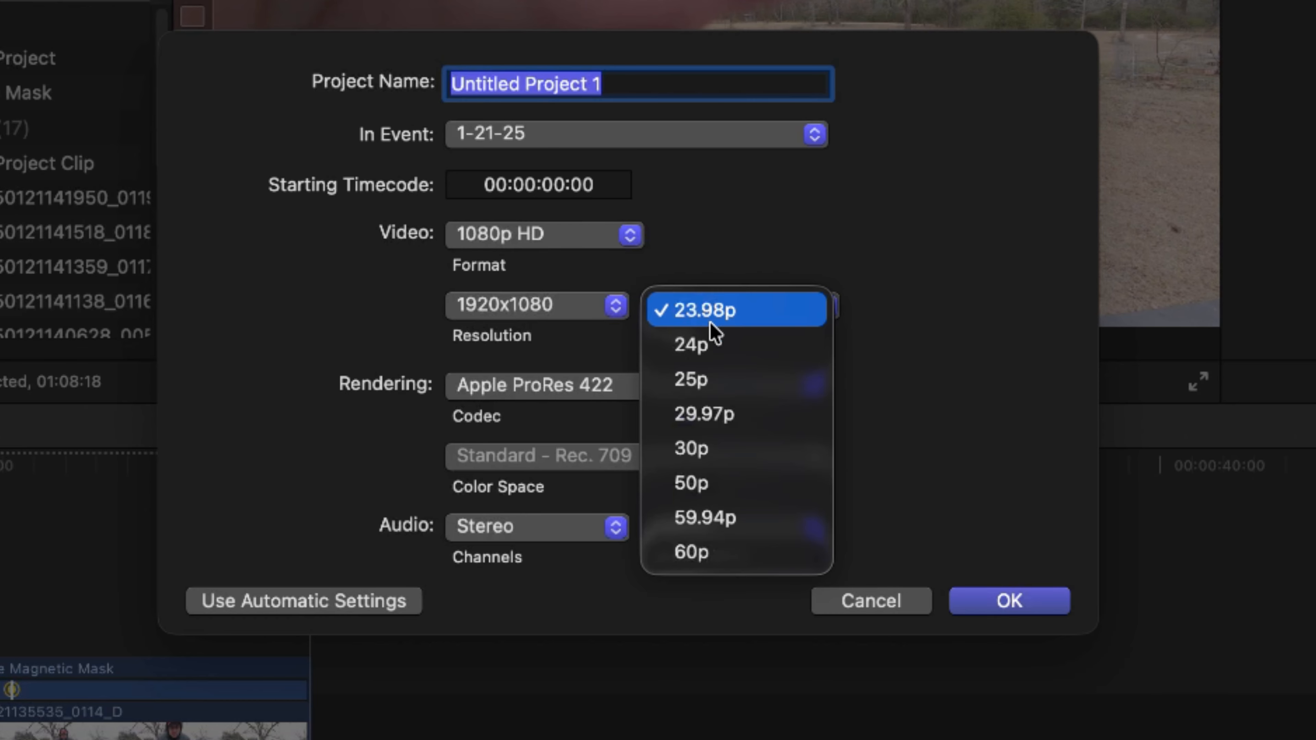
left_click(699, 311)
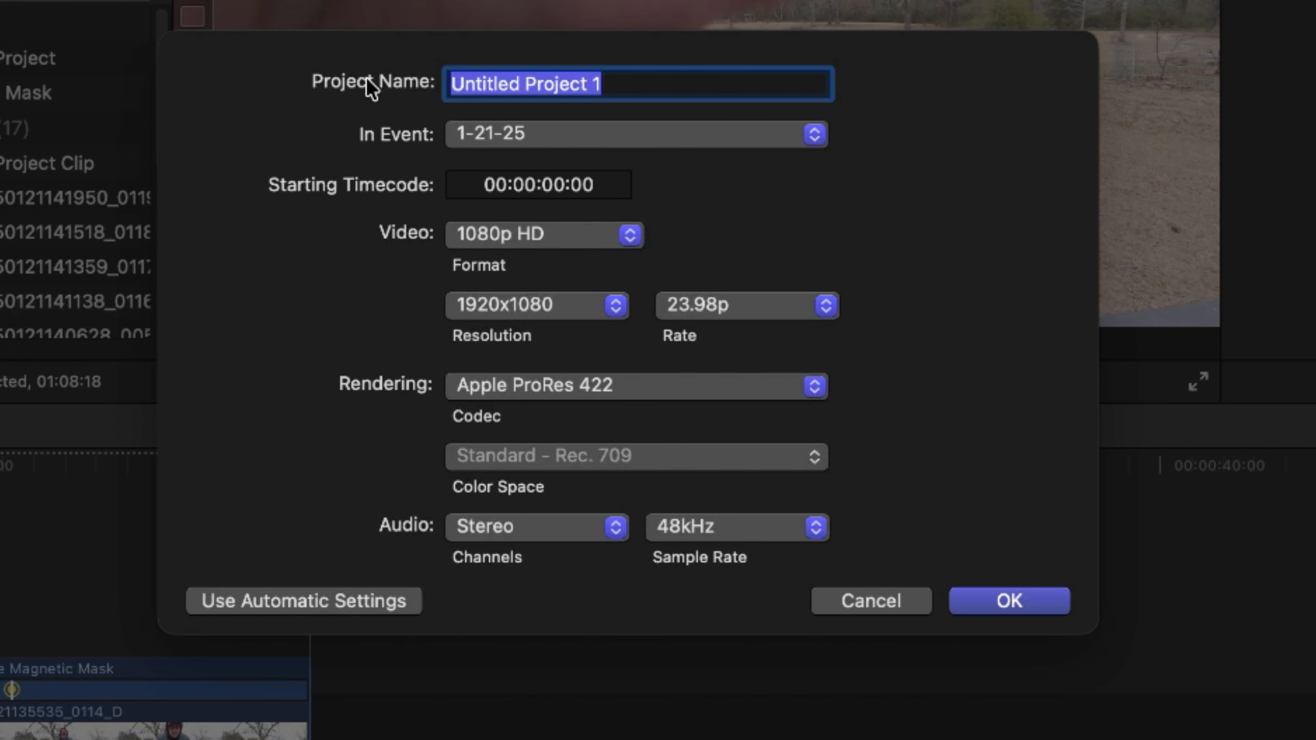
type("Magnetic")
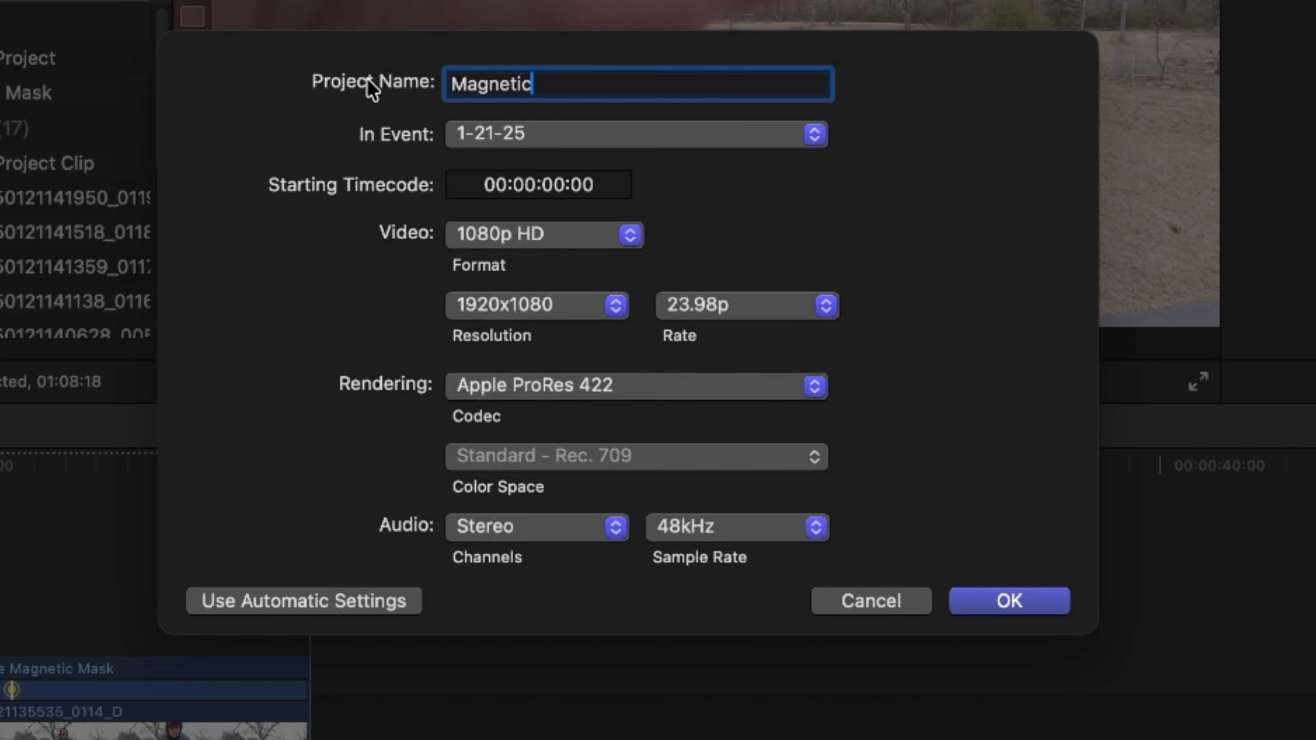
type(" Mask Tutorial")
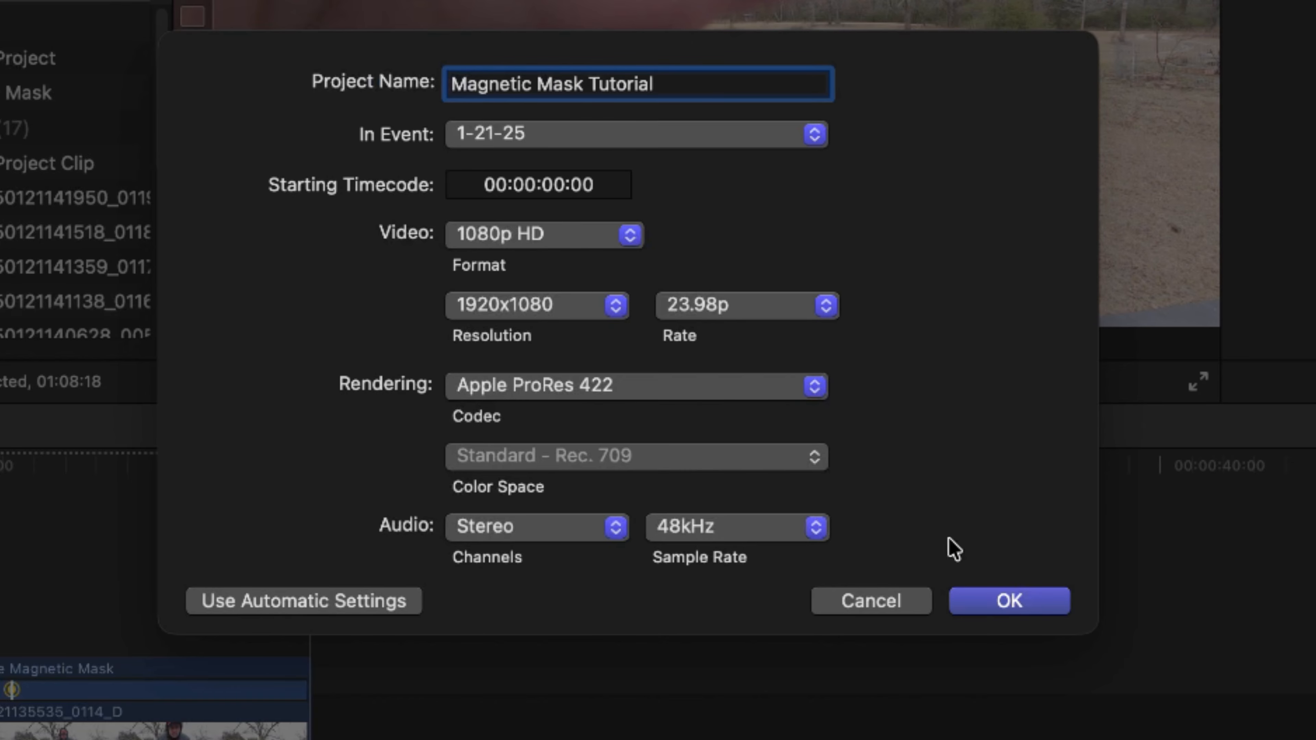
left_click(1014, 597)
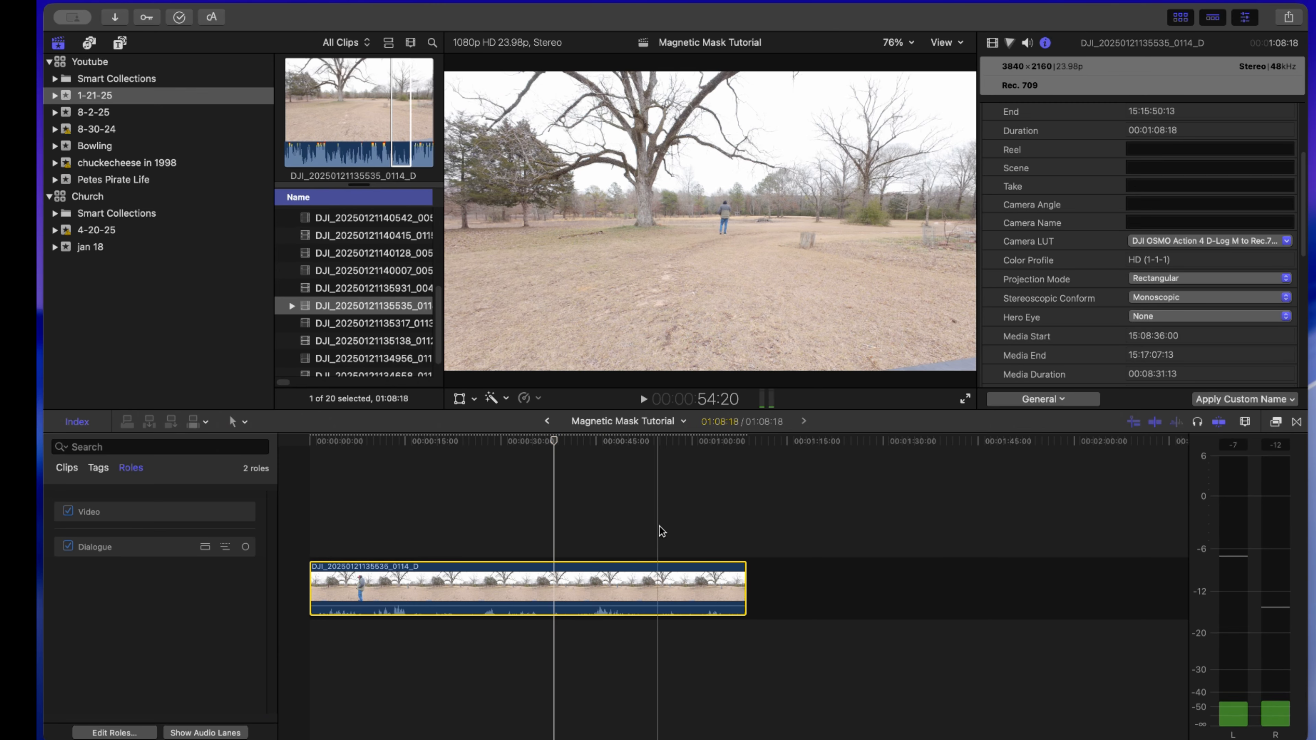
left_click_drag(745, 590, 1102, 590)
scroll(708, 539, "right", 6)
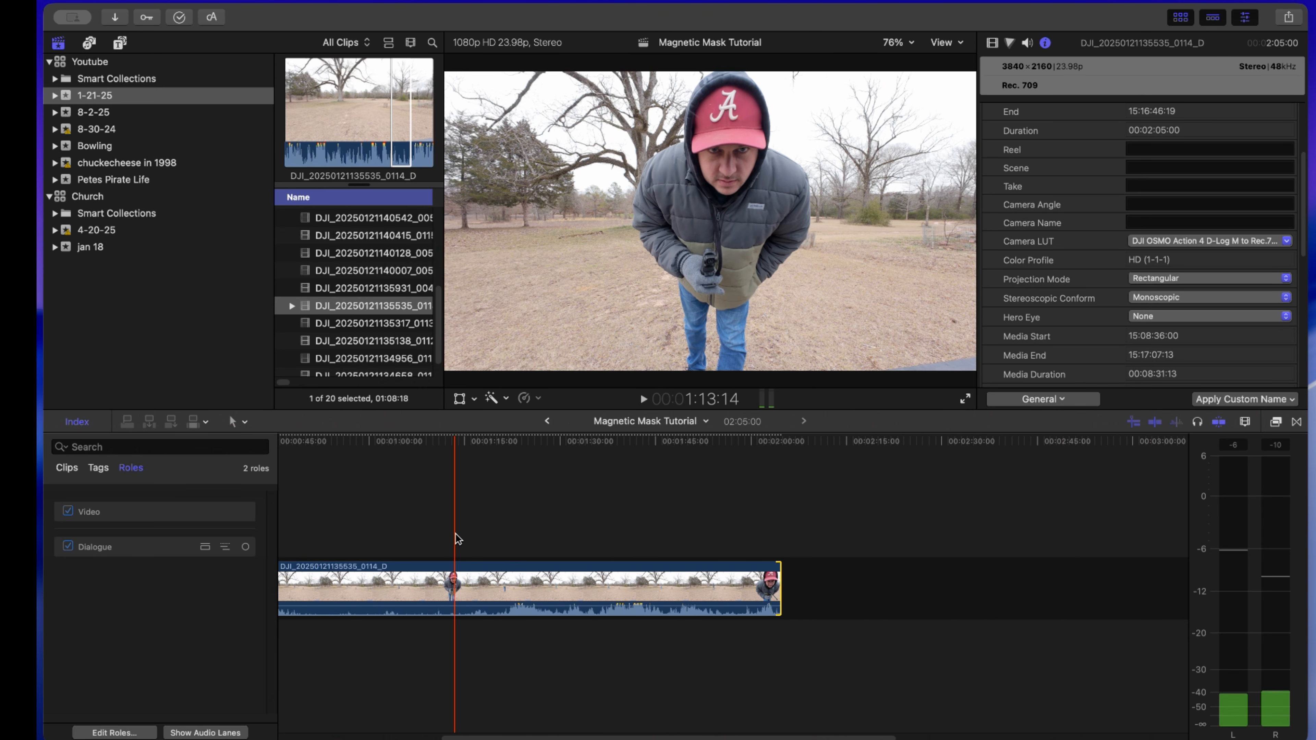
scroll(405, 538, "left", 5)
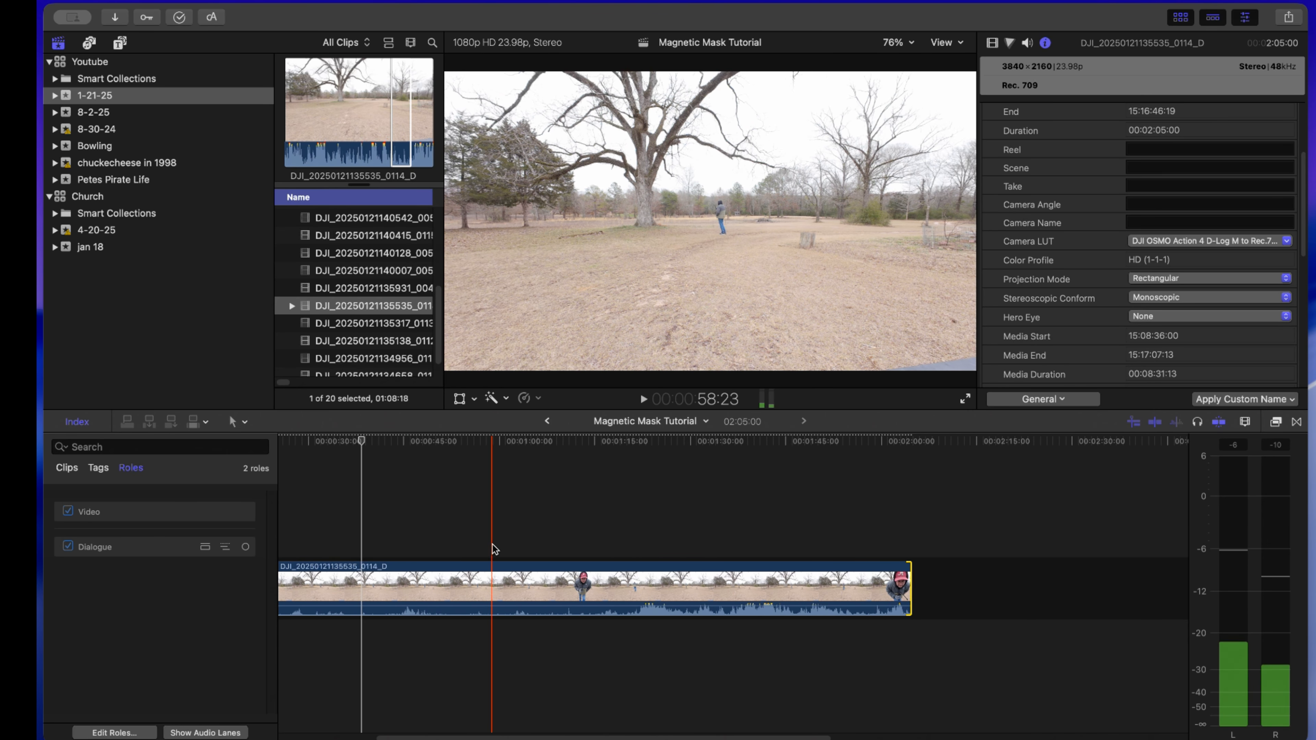
- Trim away the part of the clip before 1:06:19, and trim the end of the remaining clip at 15:18
left_click(542, 538)
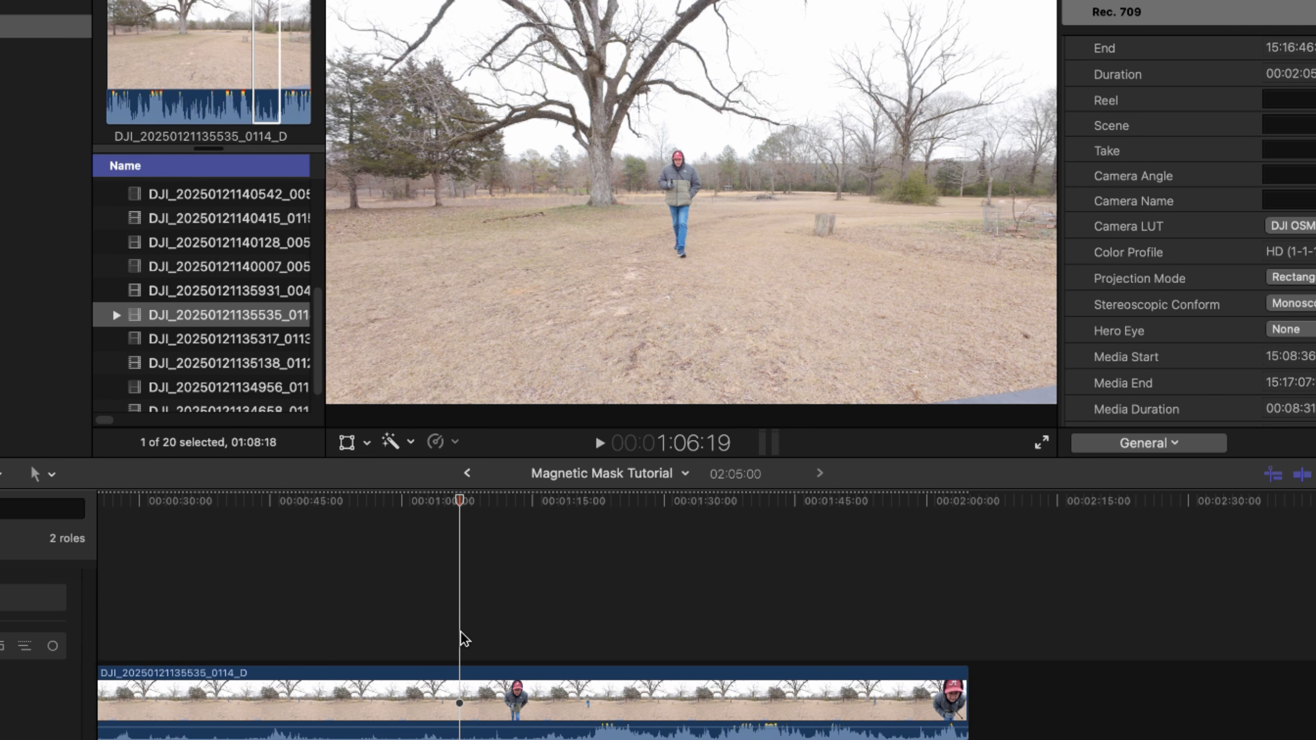
key("alt+bracketleft")
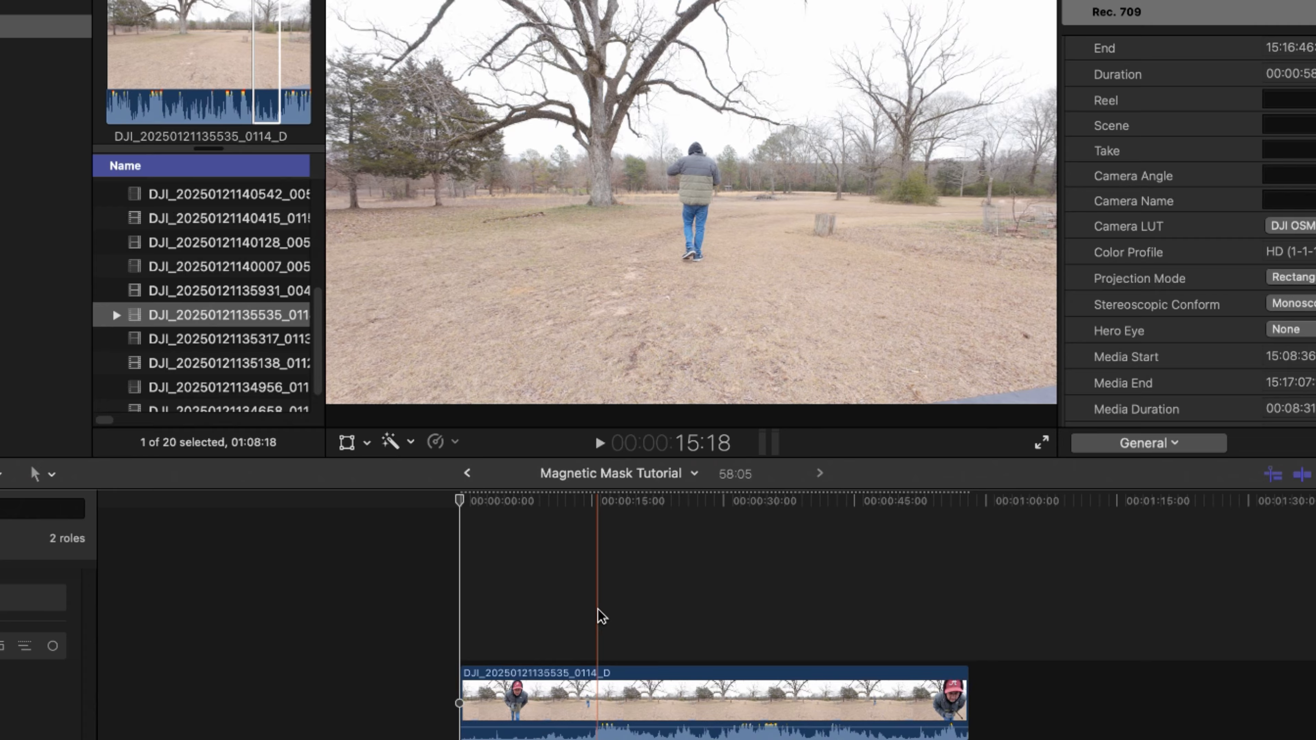
key("alt+bracketright")
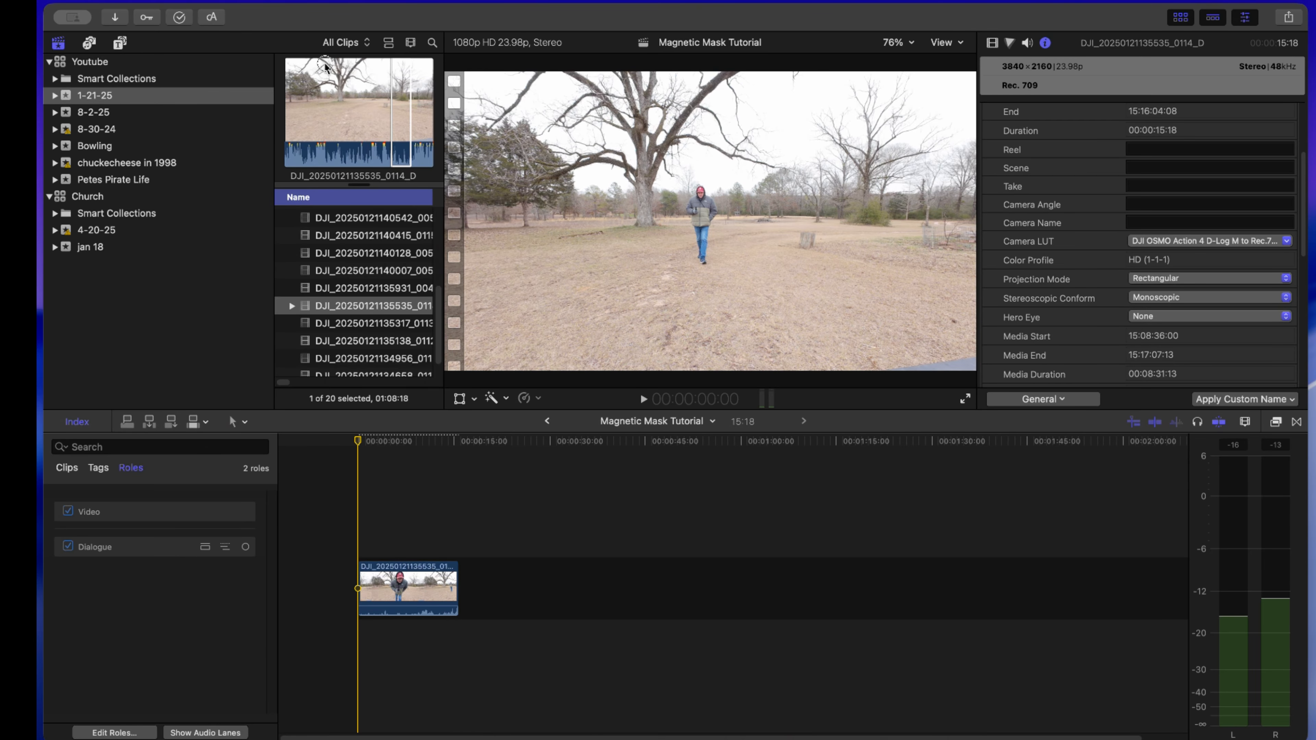
- Open the Command Editor to view the keyboard shortcut assignments, and close it without changes
key("super+alt+k")
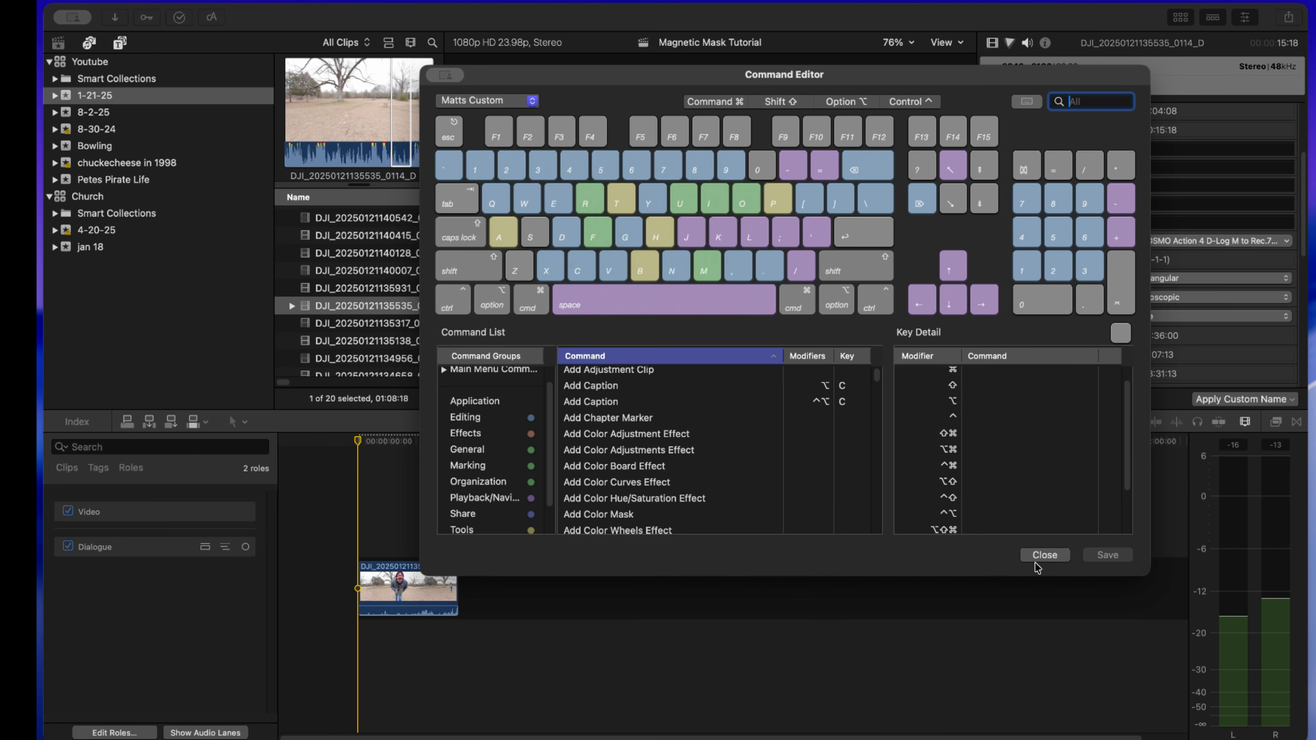
left_click(1044, 554)
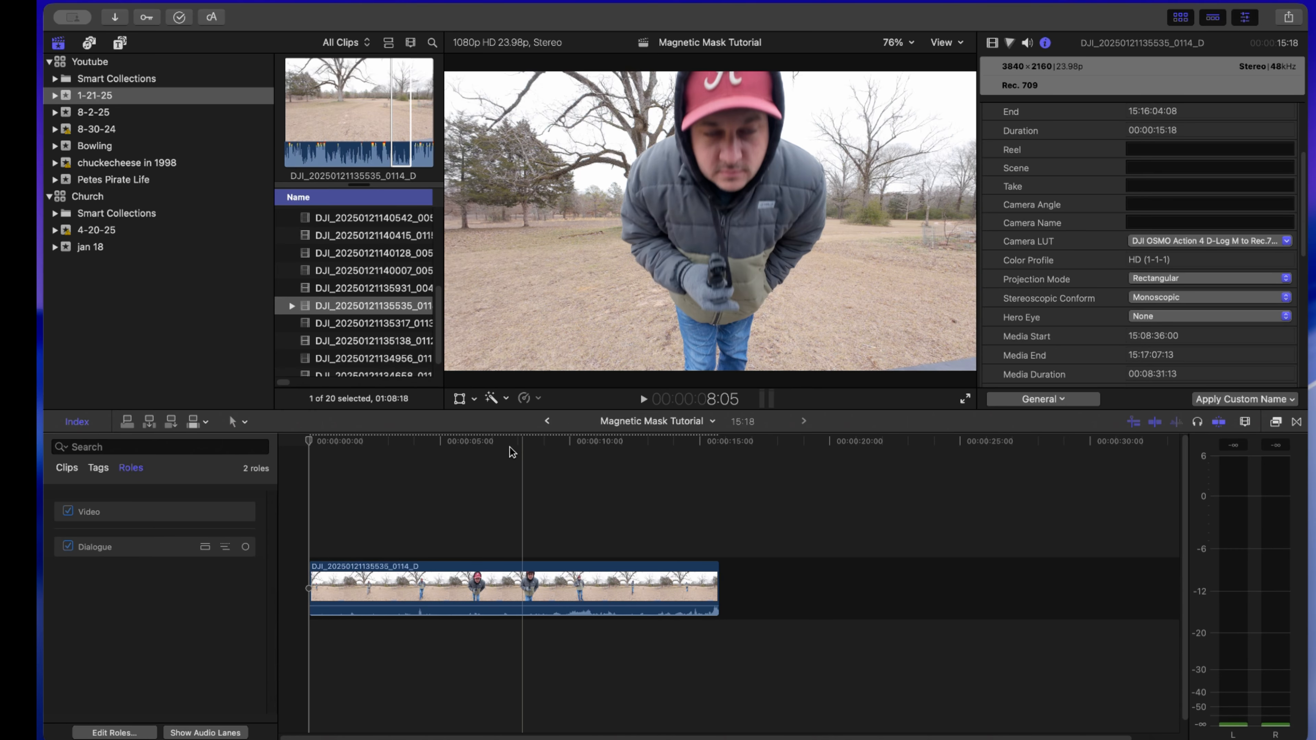
- Add a Magnetic Mask to the timeline clip and select the walking man as its subject on the first frame
left_click(474, 398)
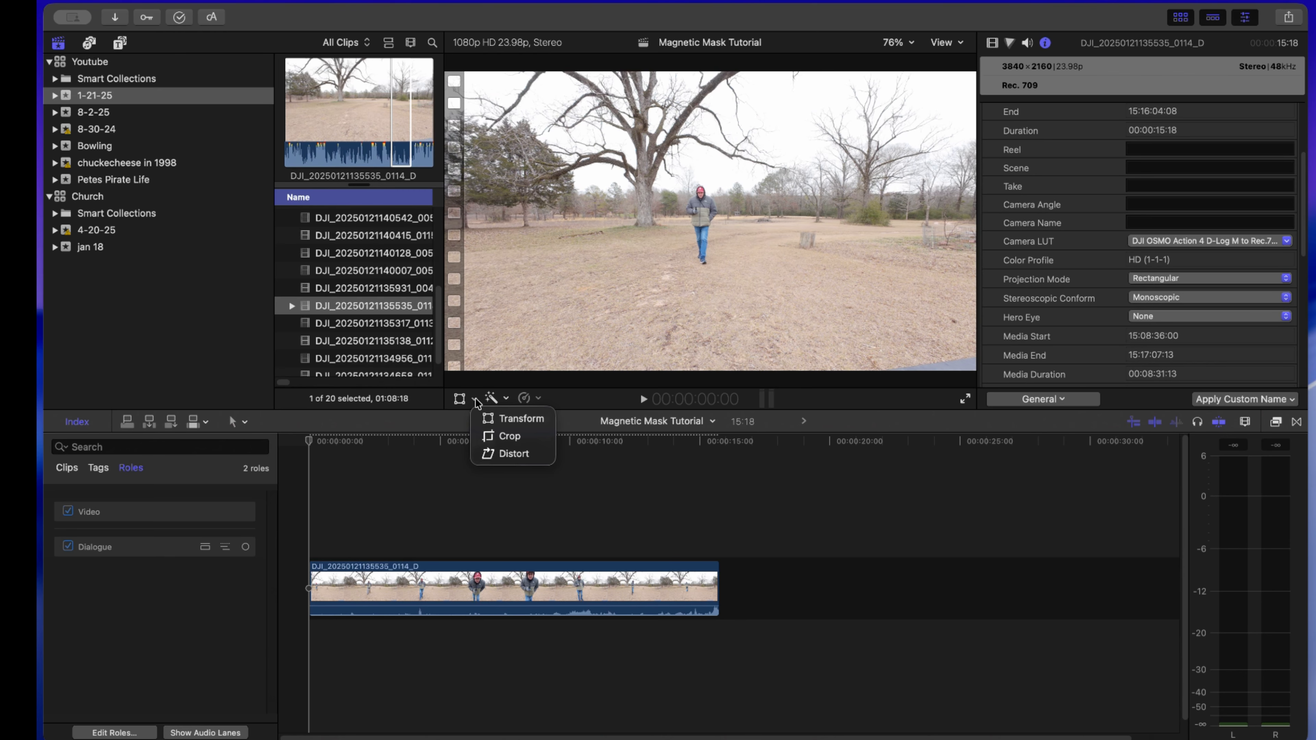
left_click(509, 398)
left_click(508, 398)
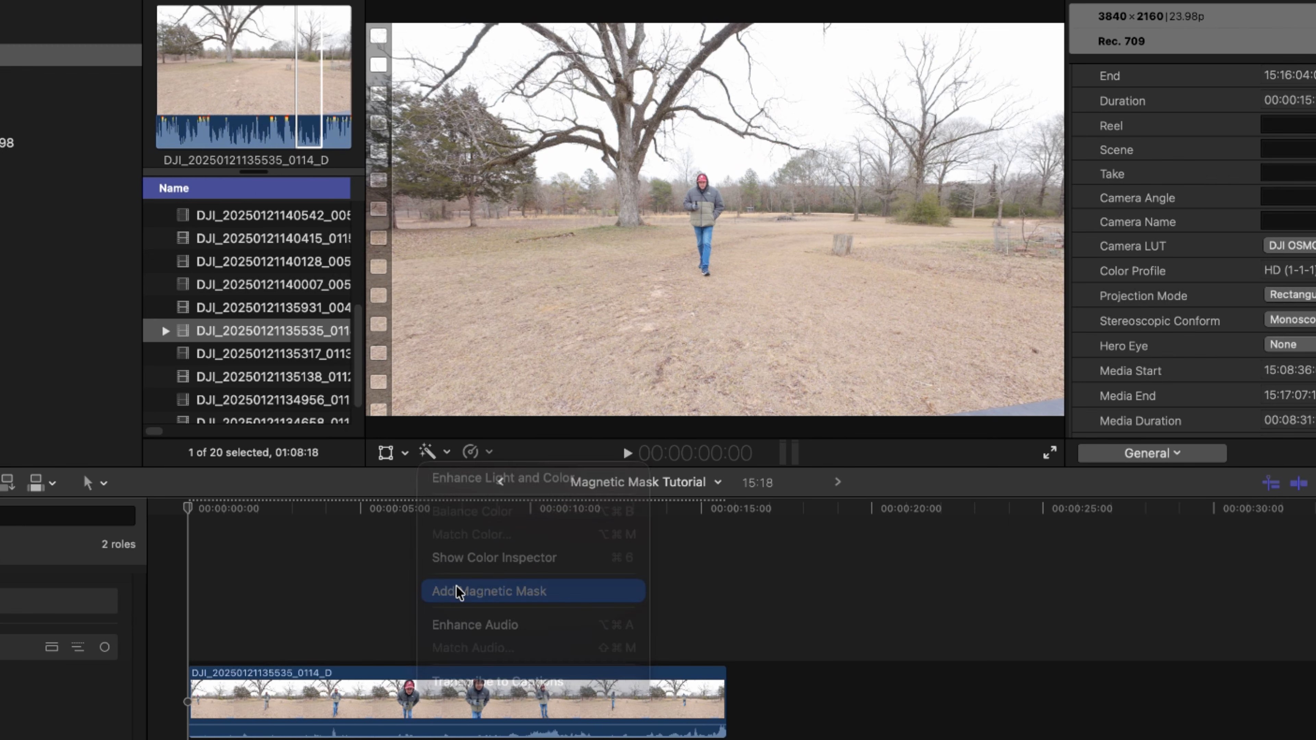
left_click(517, 504)
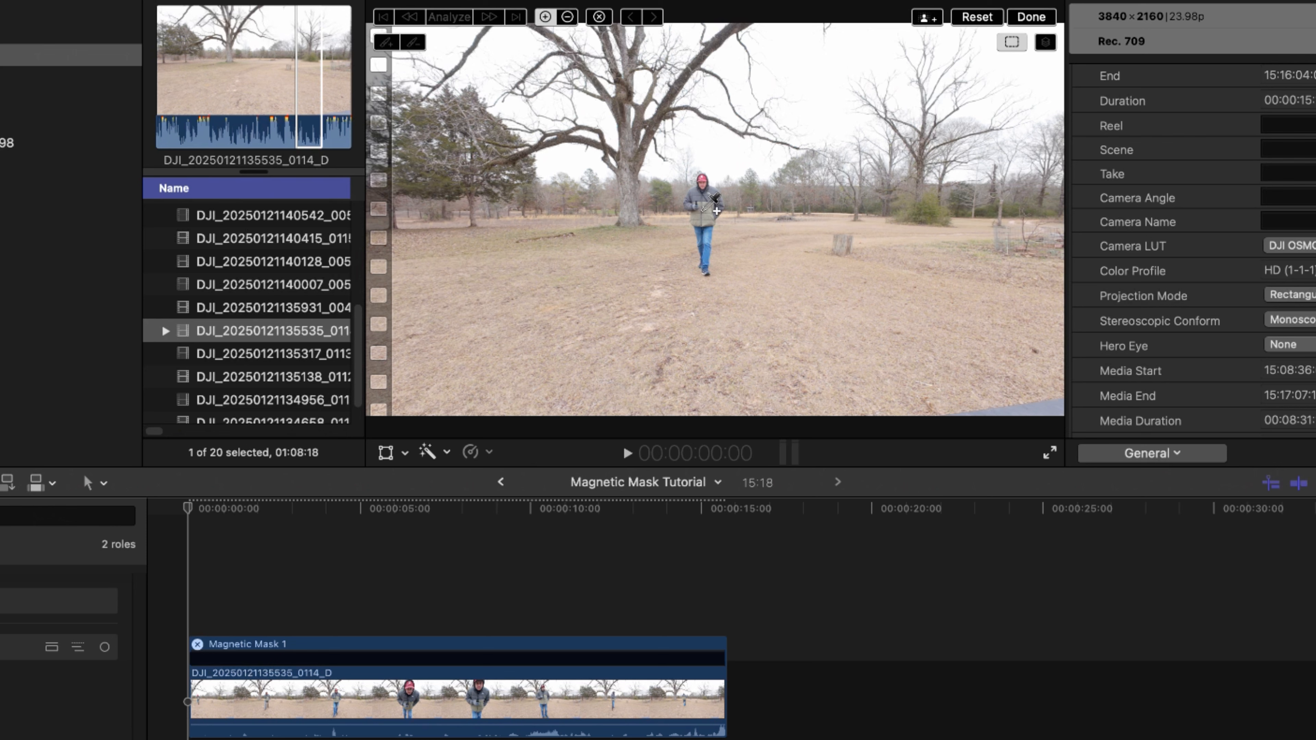
left_click(702, 210)
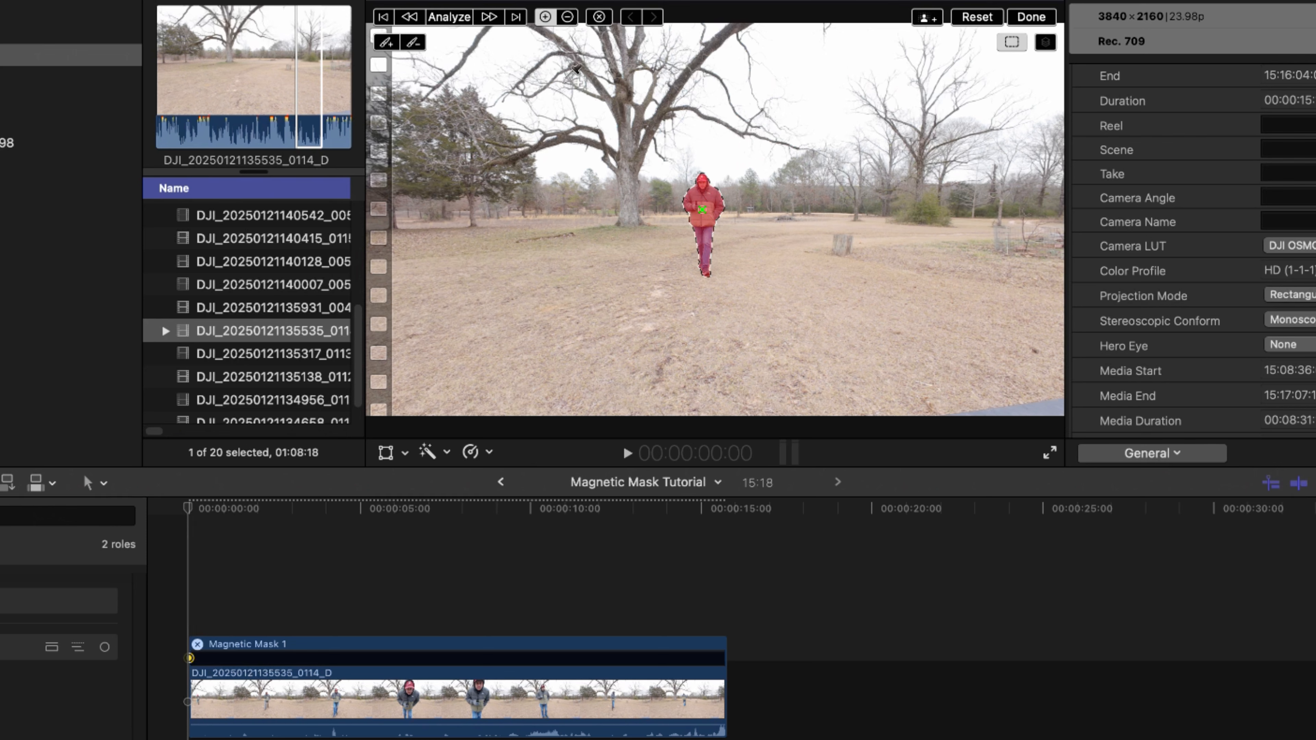
- Try analyzing the magnetic mask through the clip, stop it partway, and undo the analysis
left_click(450, 17)
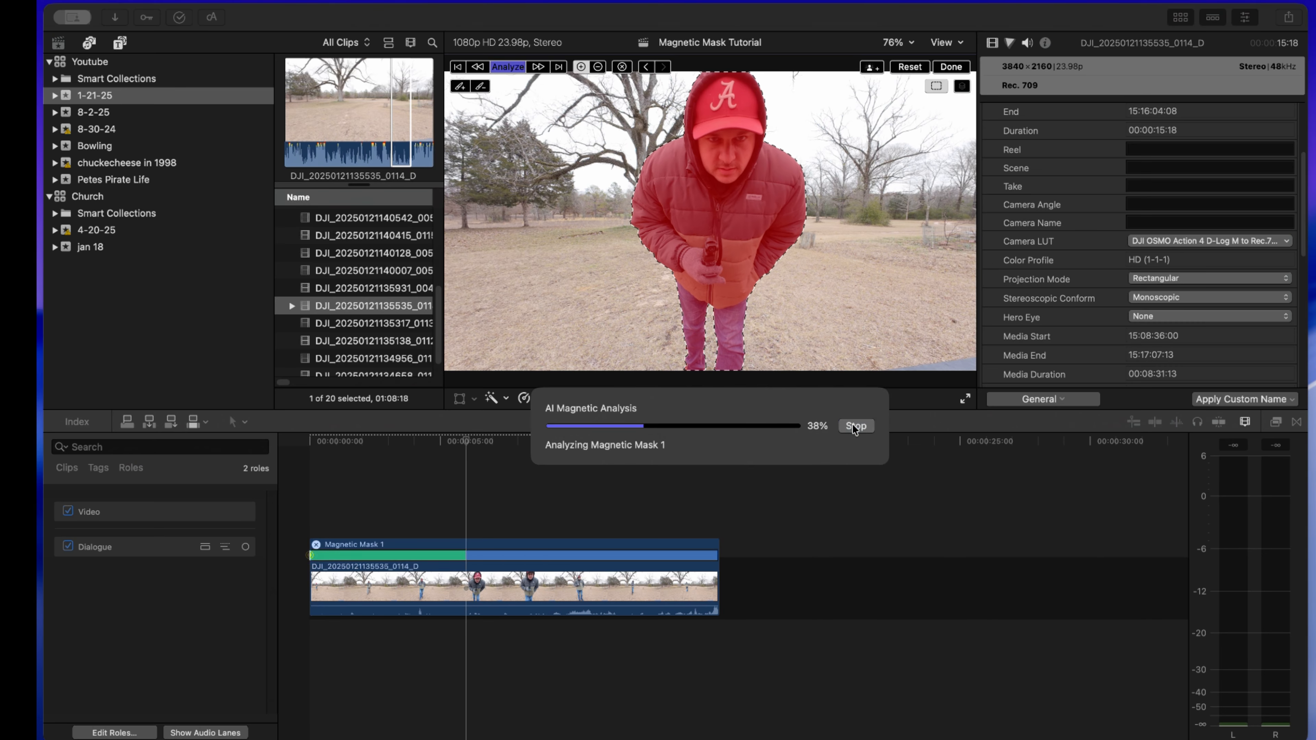
left_click(906, 488)
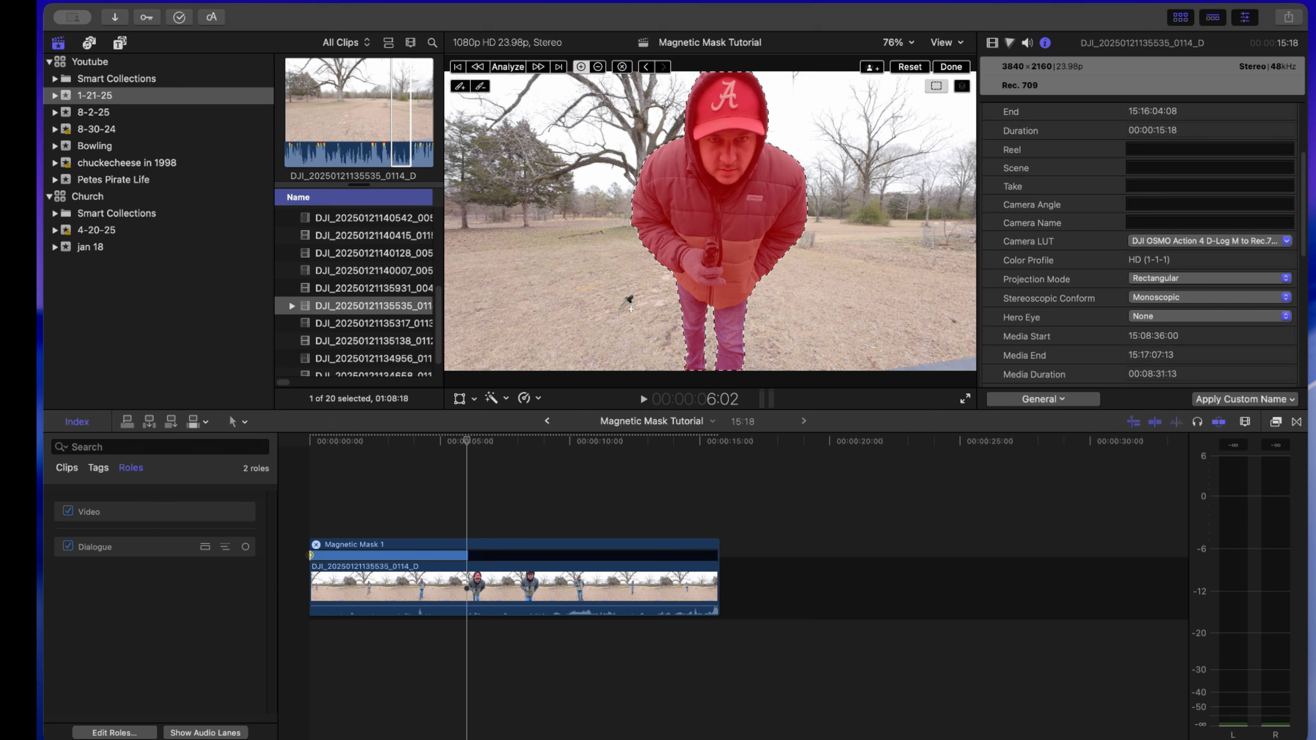
key("super+z")
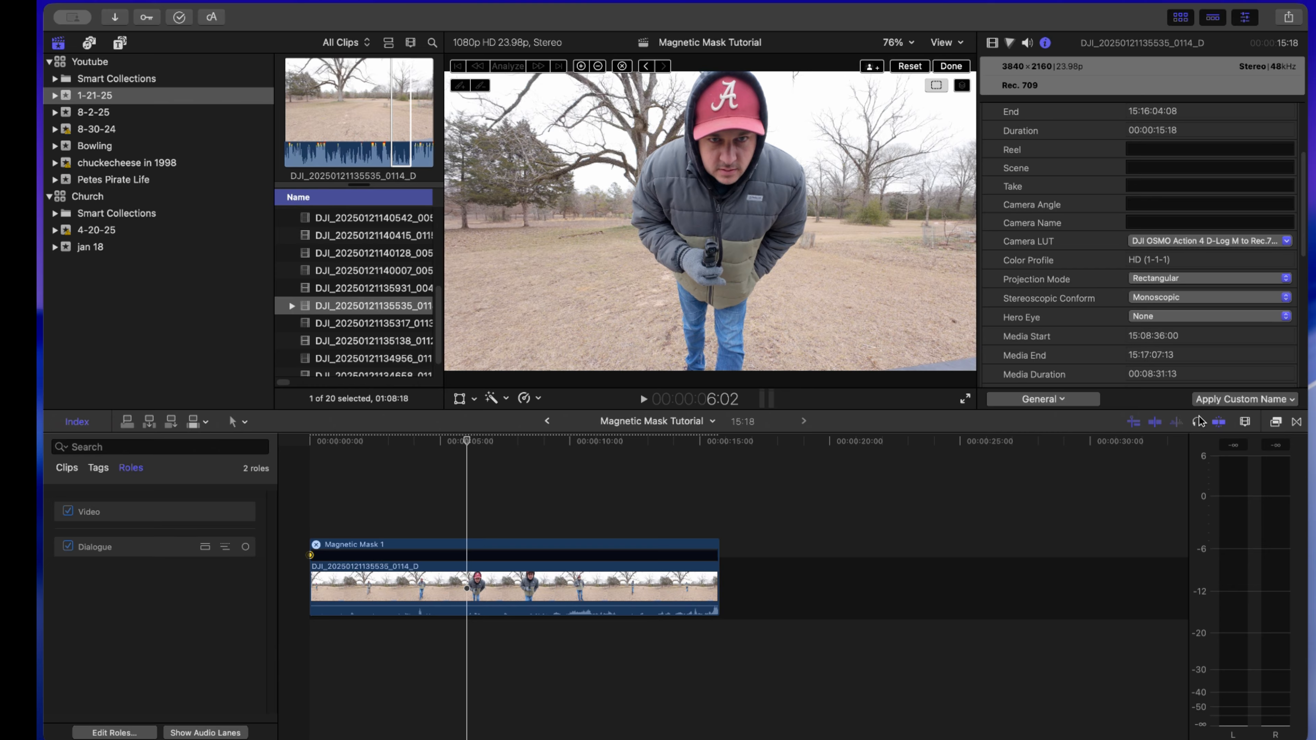
- Search the effects for "magnetic mask" and apply the Magnetic Mask effect to the man in the viewer at 6:02
left_click(1277, 423)
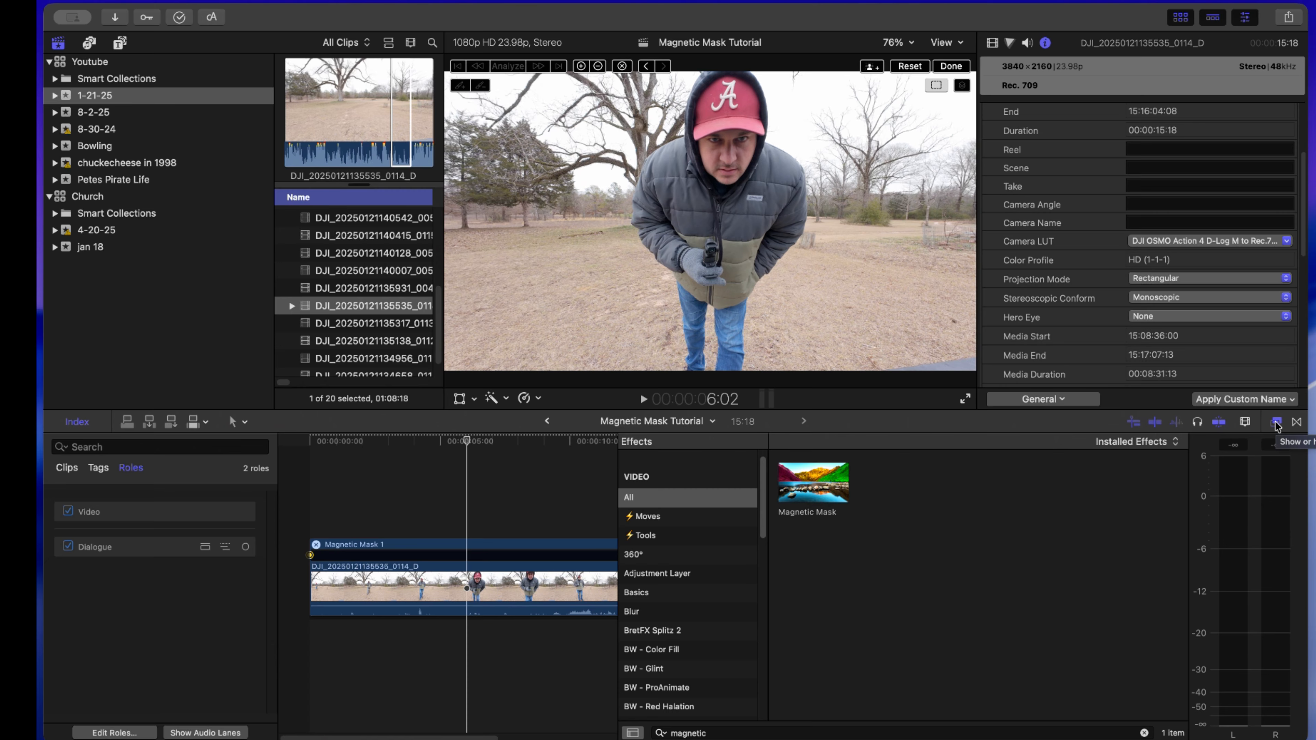
left_click(1144, 732)
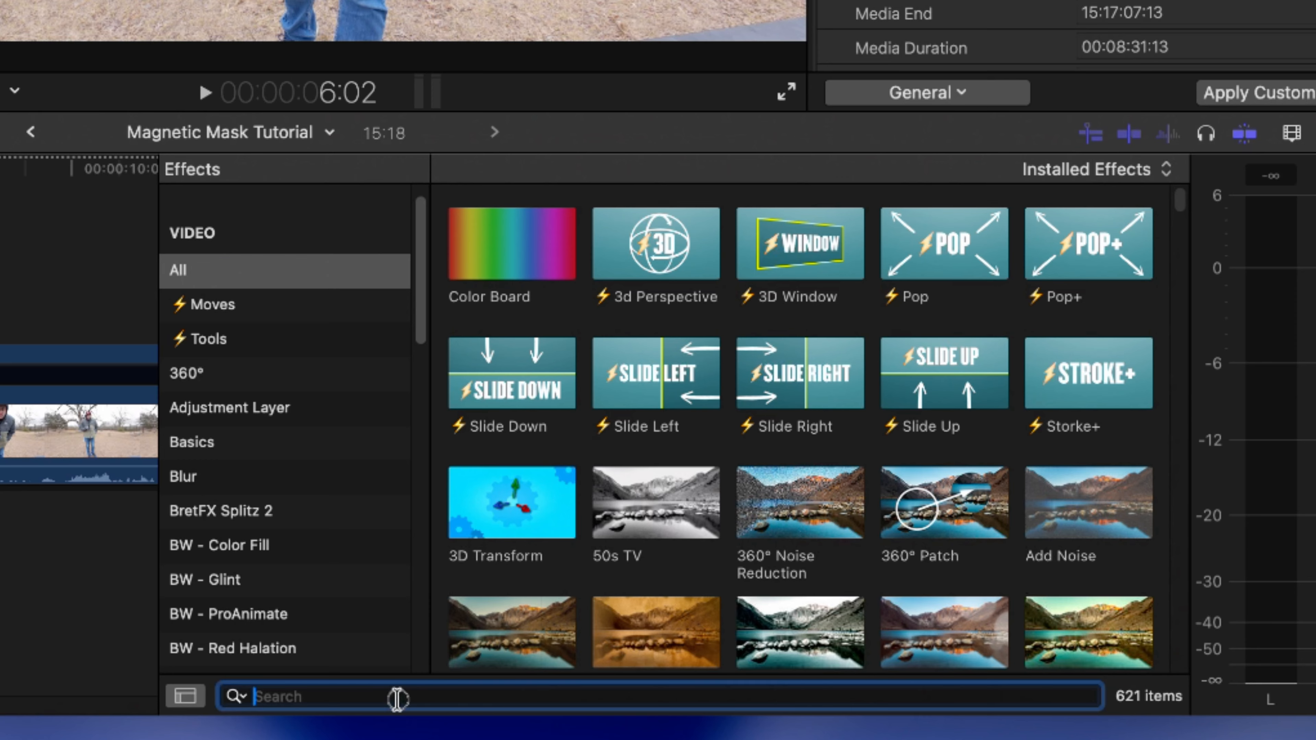
type("magen")
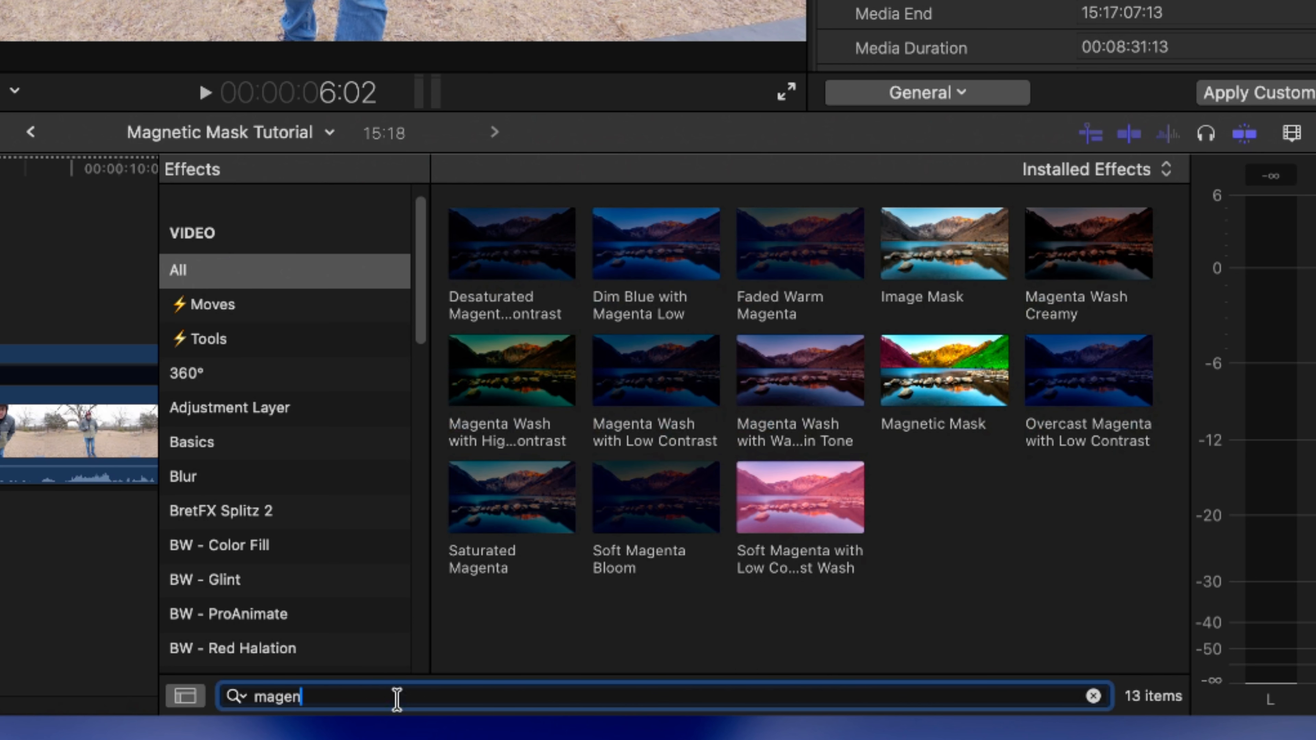
type("netic mask")
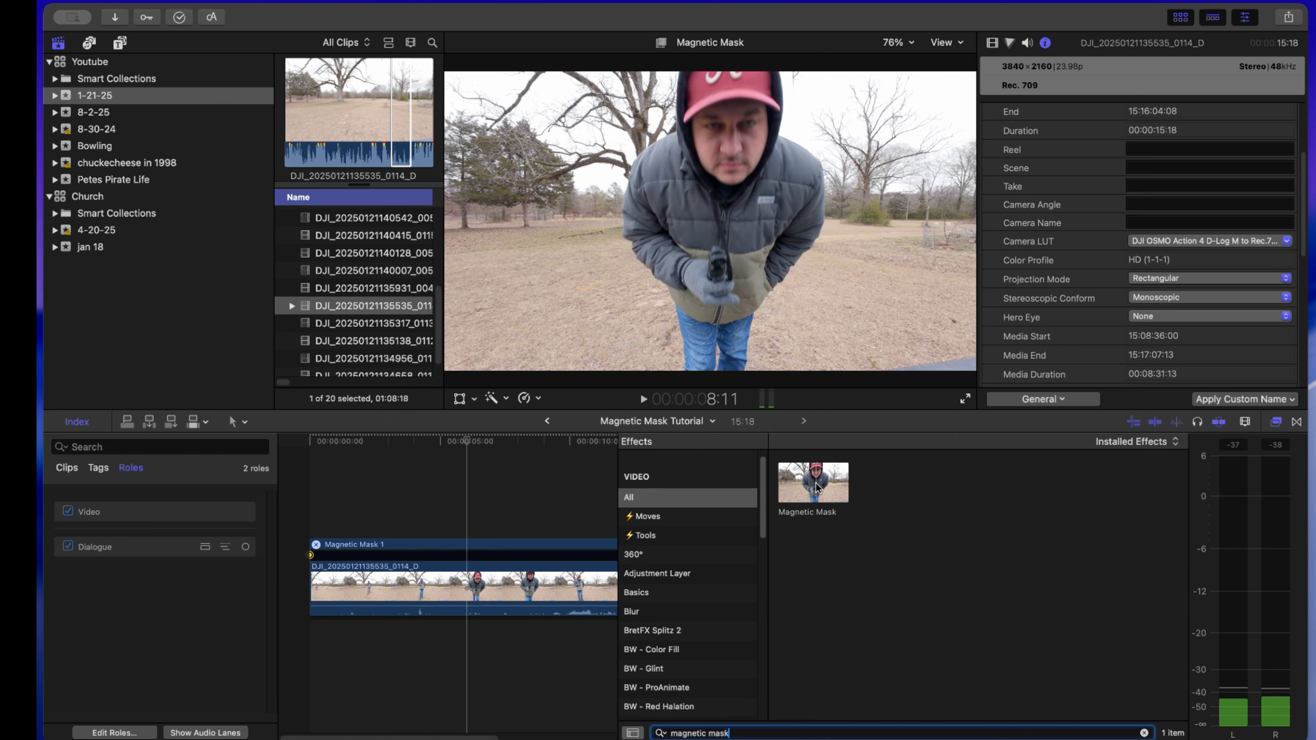
left_click_drag(816, 488, 592, 574)
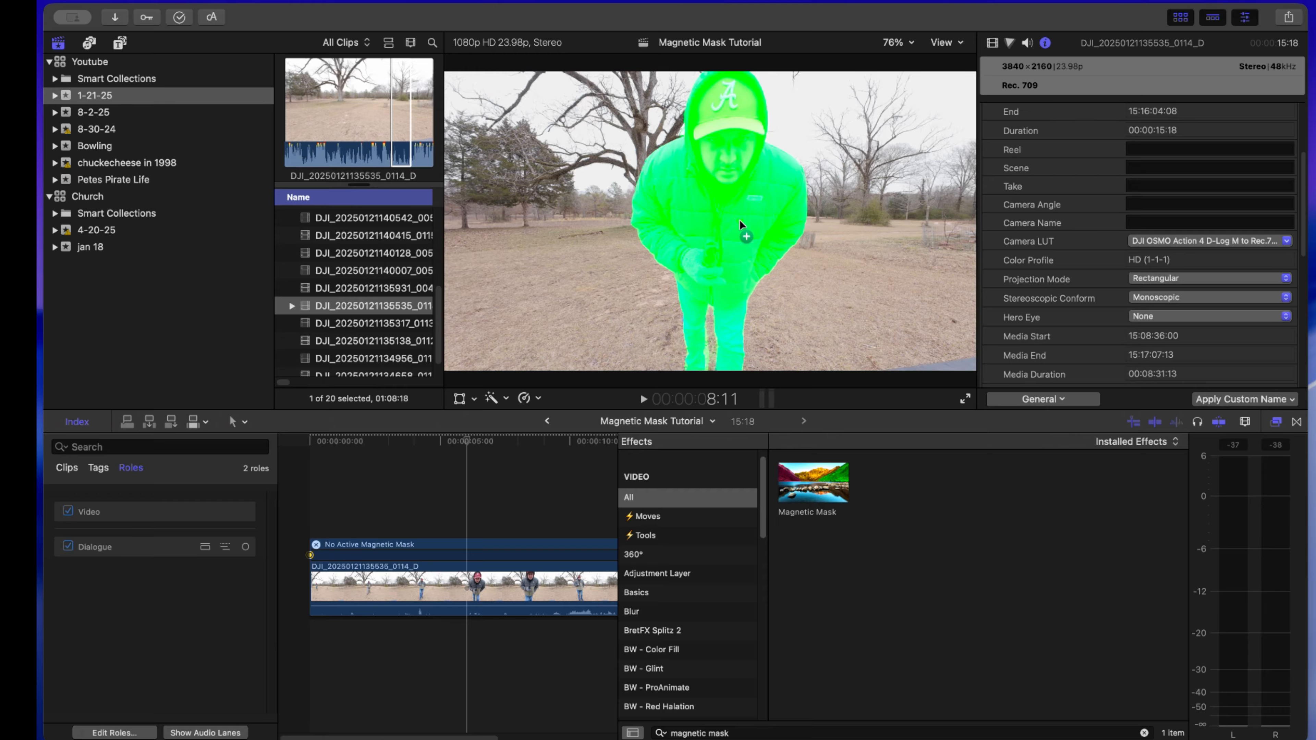
left_click(740, 225)
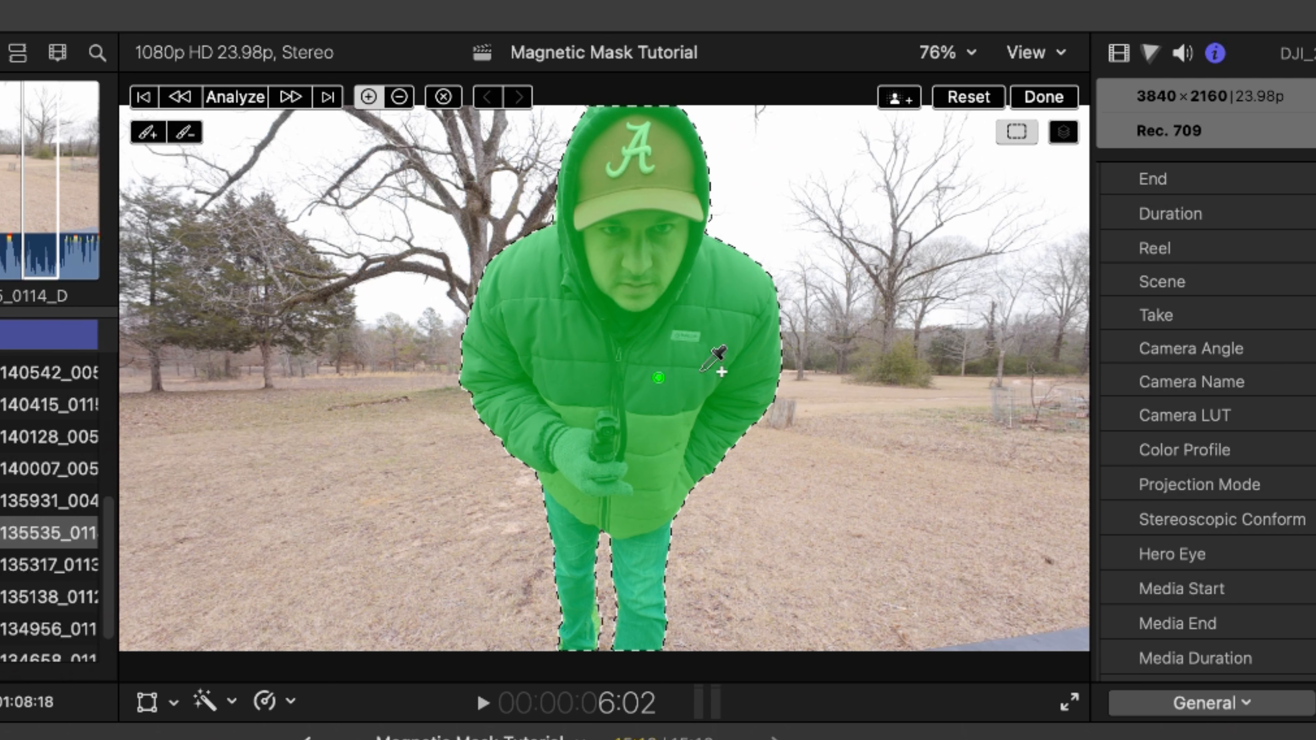
- Reduce the mask brush size and brush out a small round spot of the green mask on the man's jacket front
left_click(185, 134)
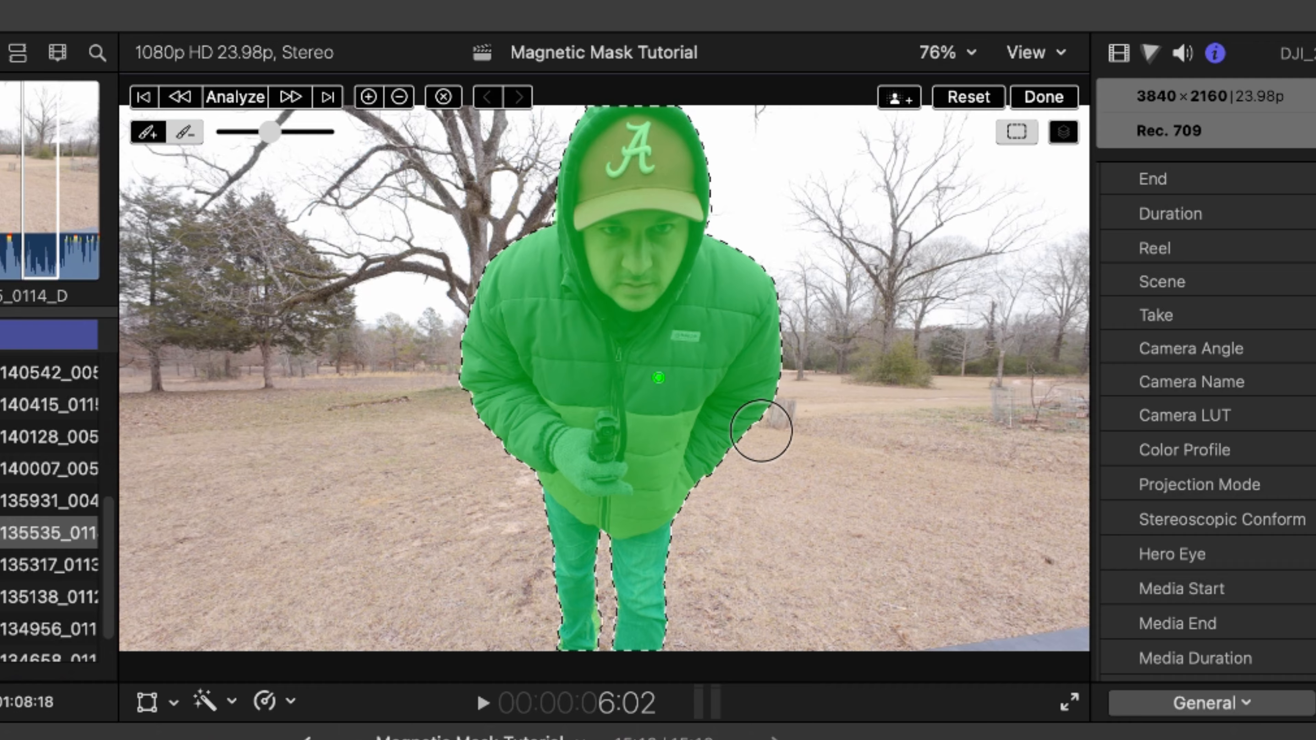
left_click_drag(269, 133, 248, 142)
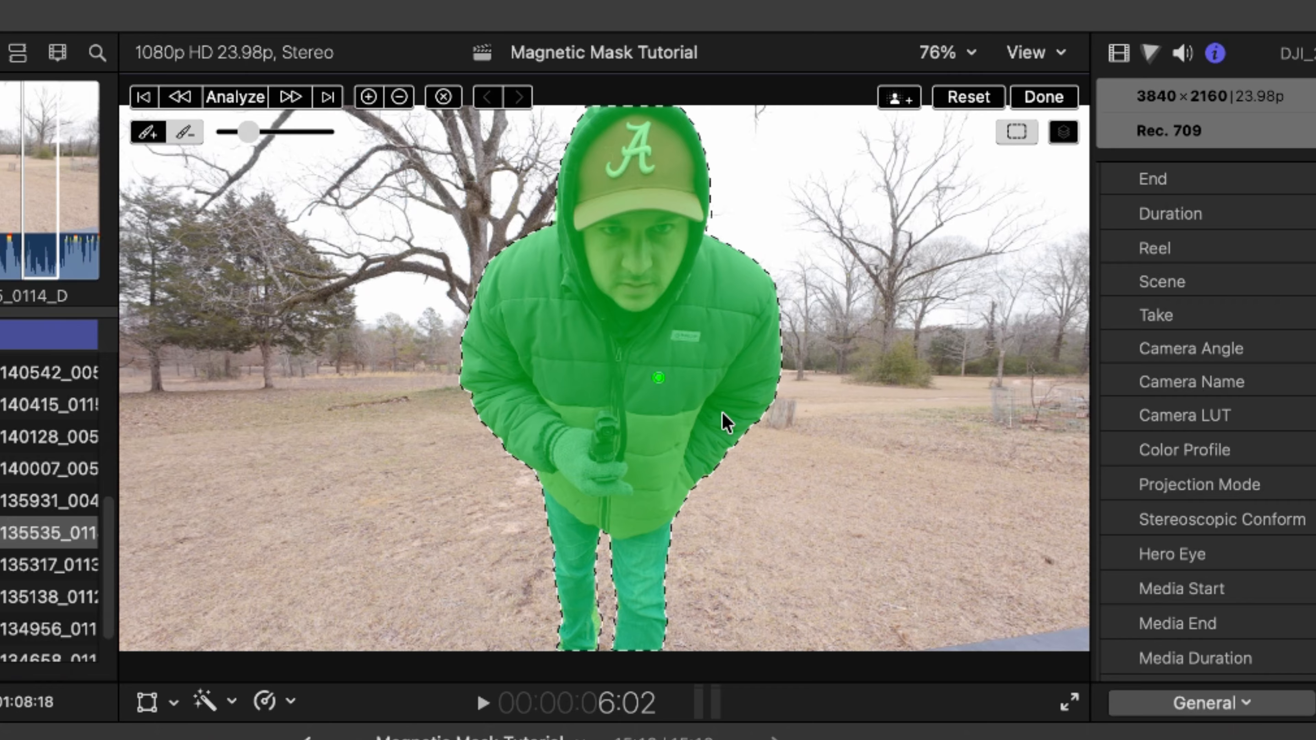
left_click(631, 370)
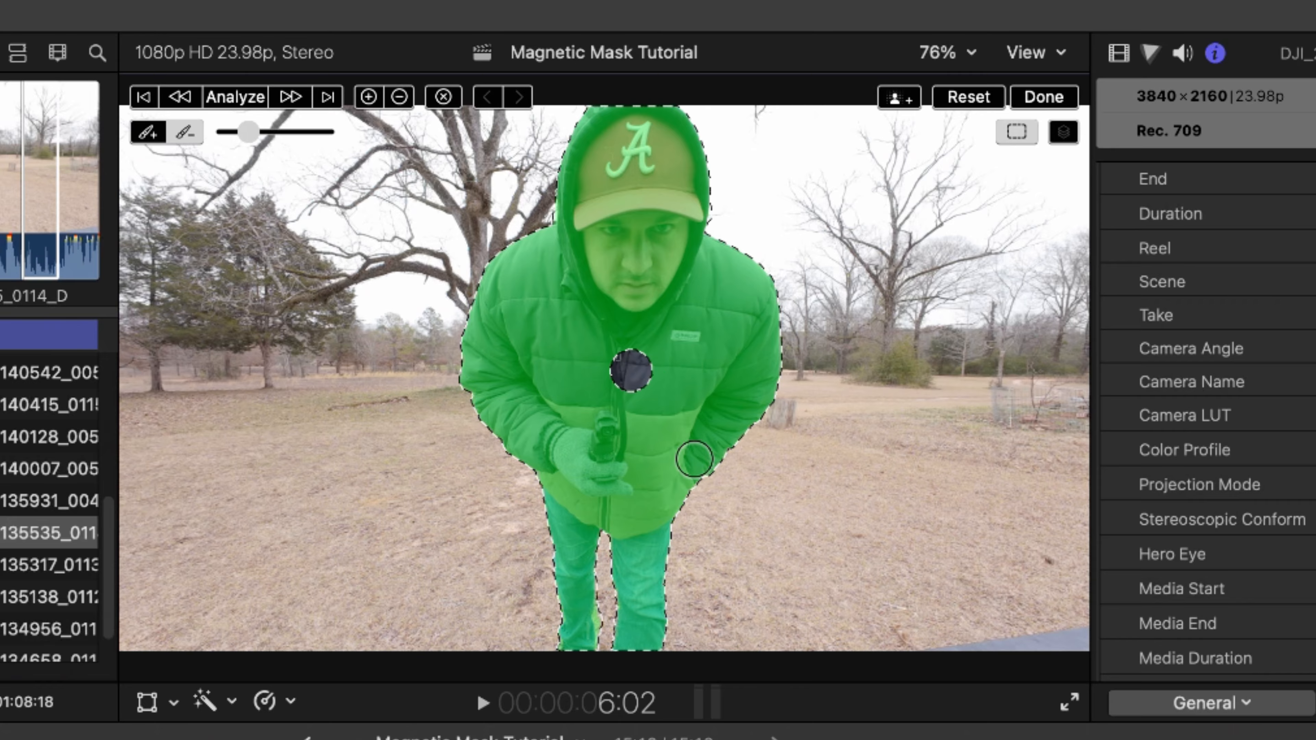
left_click(664, 372)
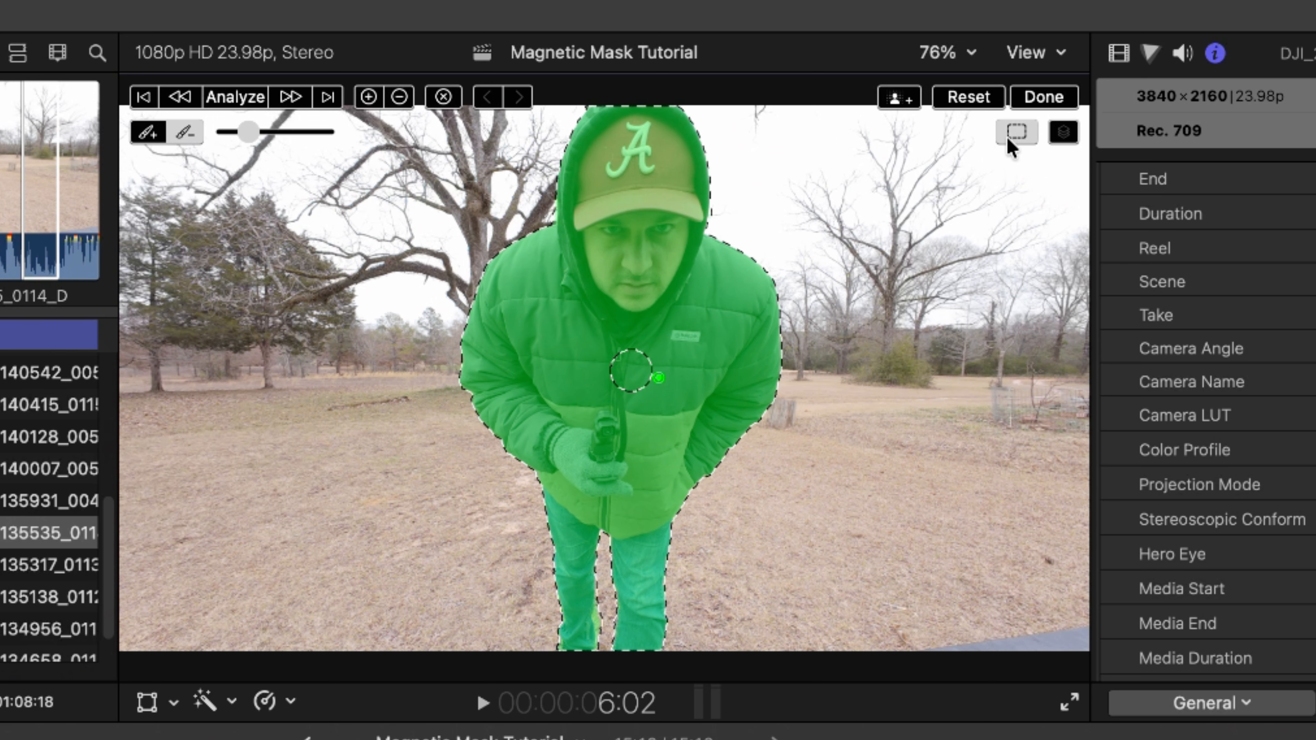
- Enlarge the viewer to 150% centered on the man's head, and show the clip's video effect settings
left_click(947, 50)
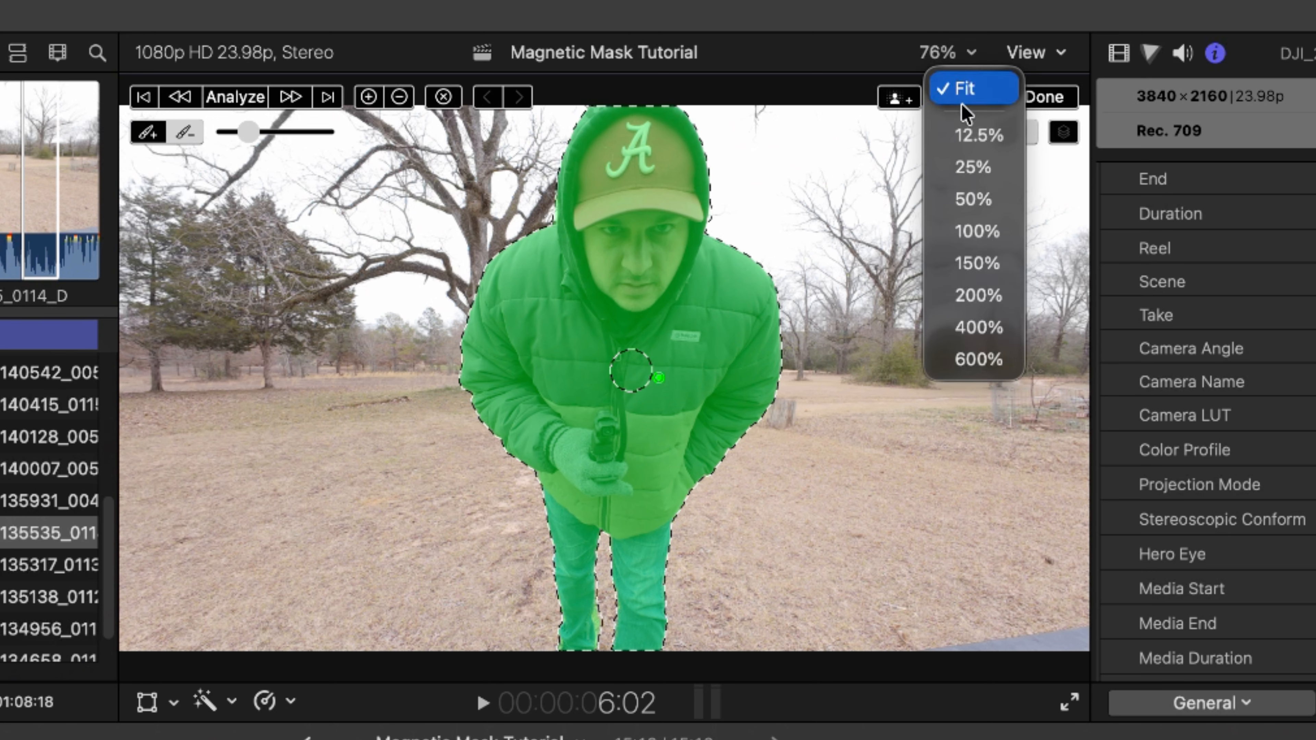
left_click(972, 273)
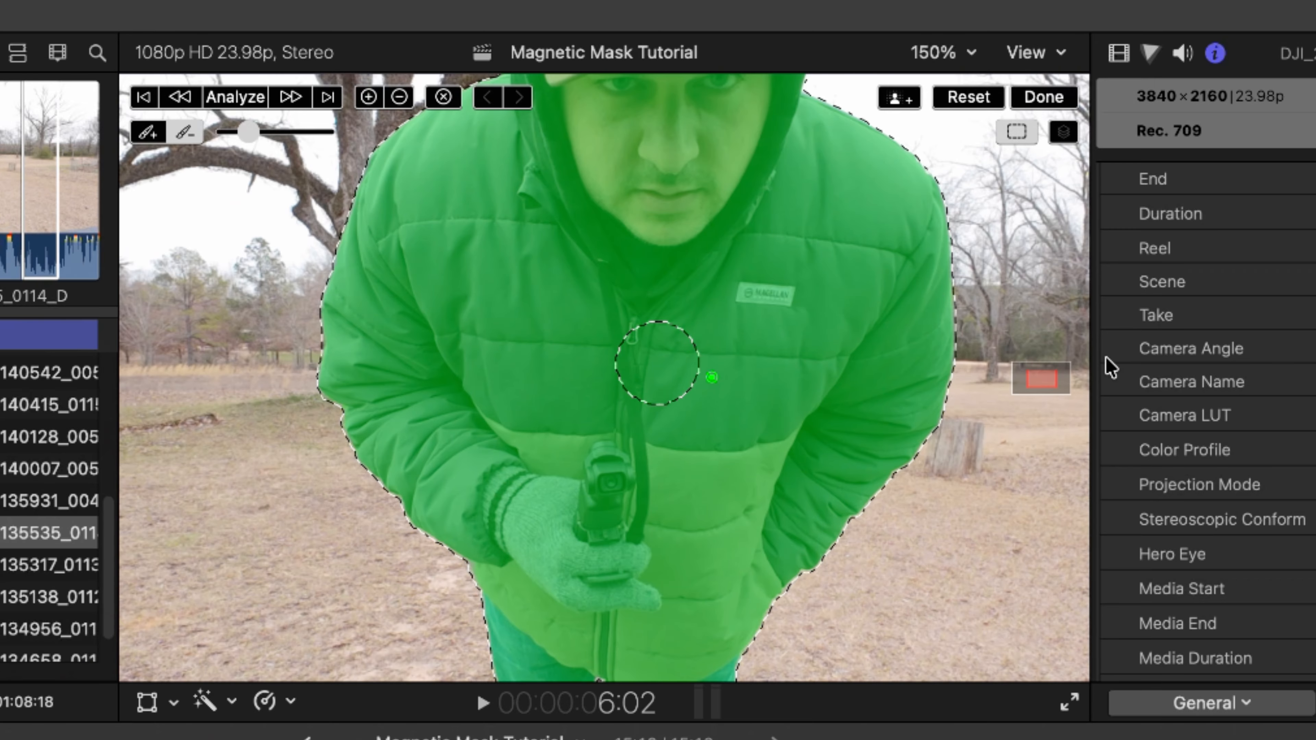
mouse_move(1041, 384)
left_mouse_down()
mouse_move(1019, 391)
mouse_move(1041, 426)
mouse_move(1043, 375)
left_mouse_up()
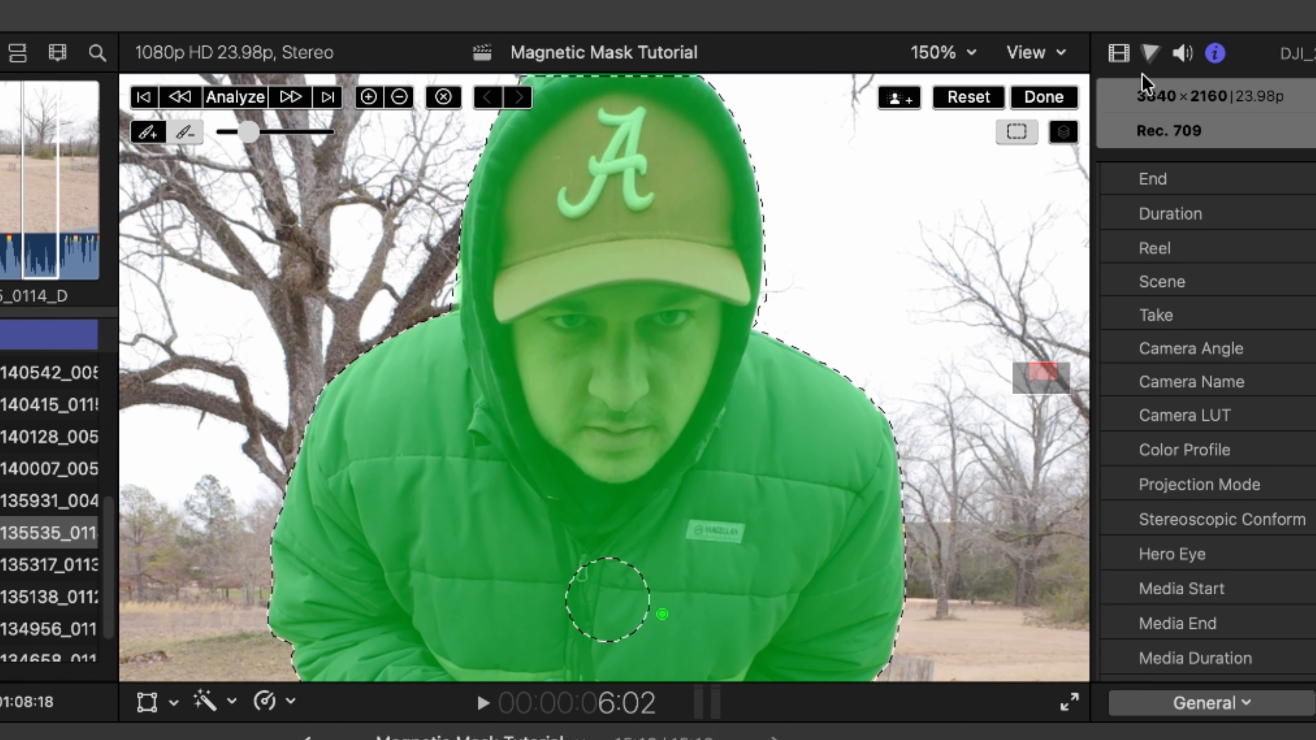
left_click(1118, 53)
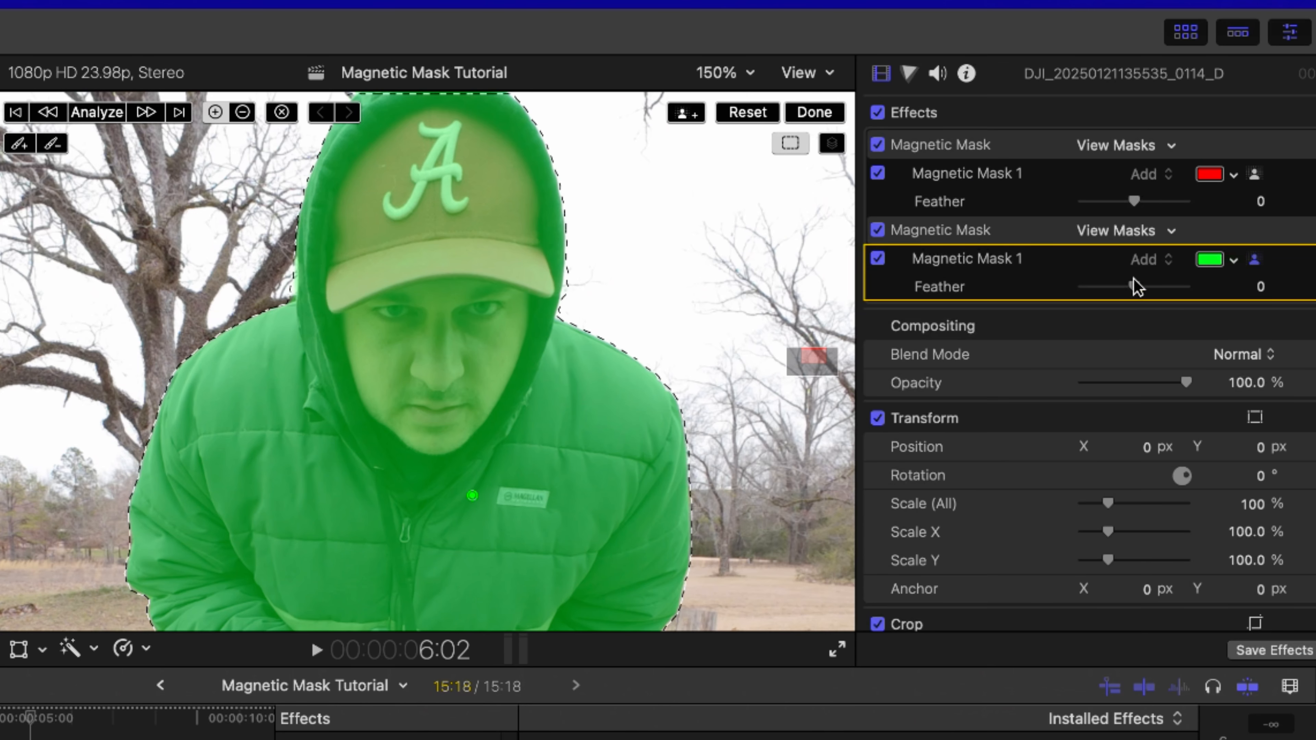
- Try raising the green magnetic mask's feather to 62 and 100, and return it to 0
left_click_drag(1151, 175, 1173, 175)
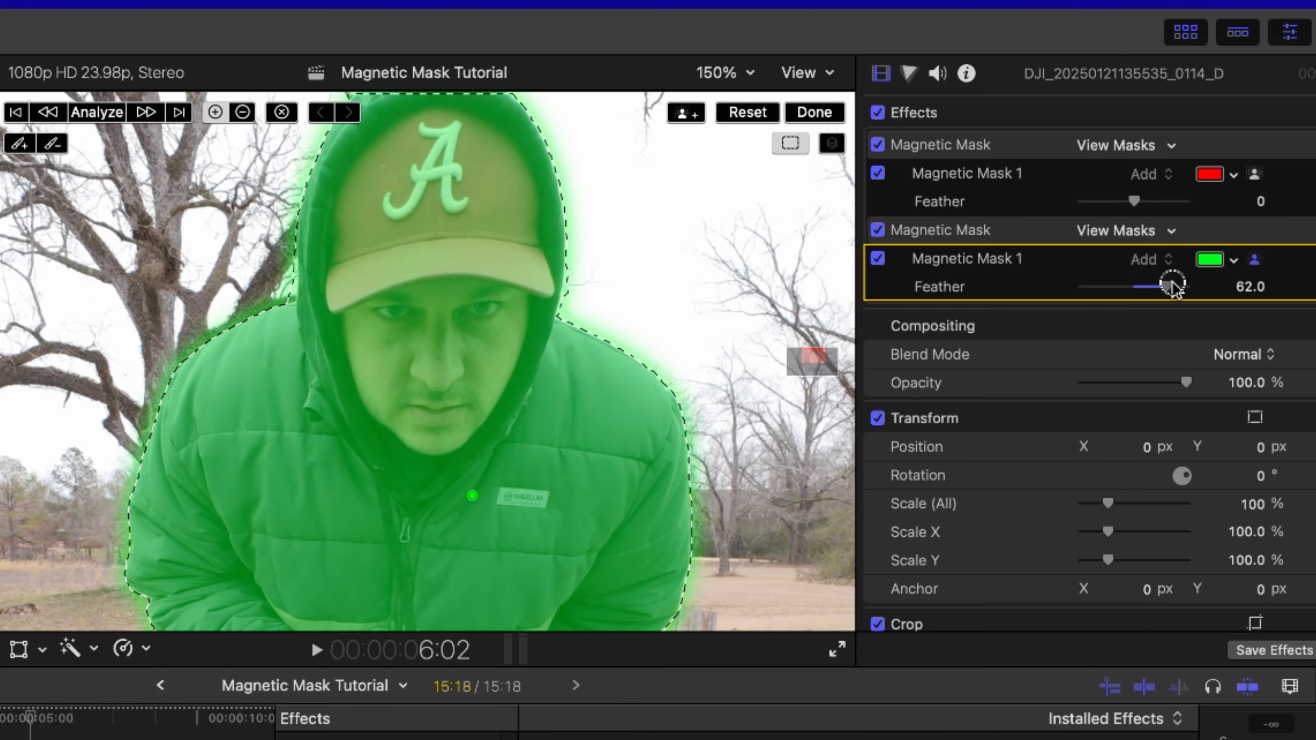
left_click_drag(1174, 288, 1227, 283)
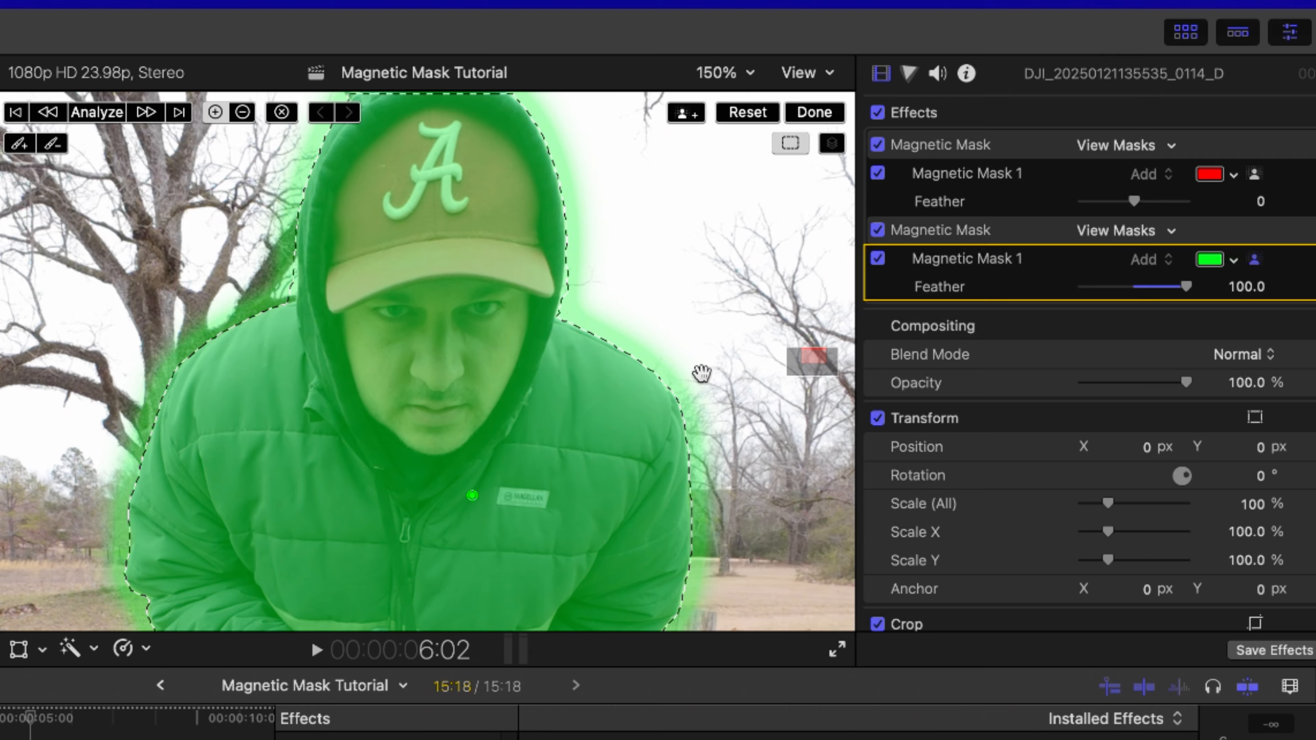
left_click(682, 377)
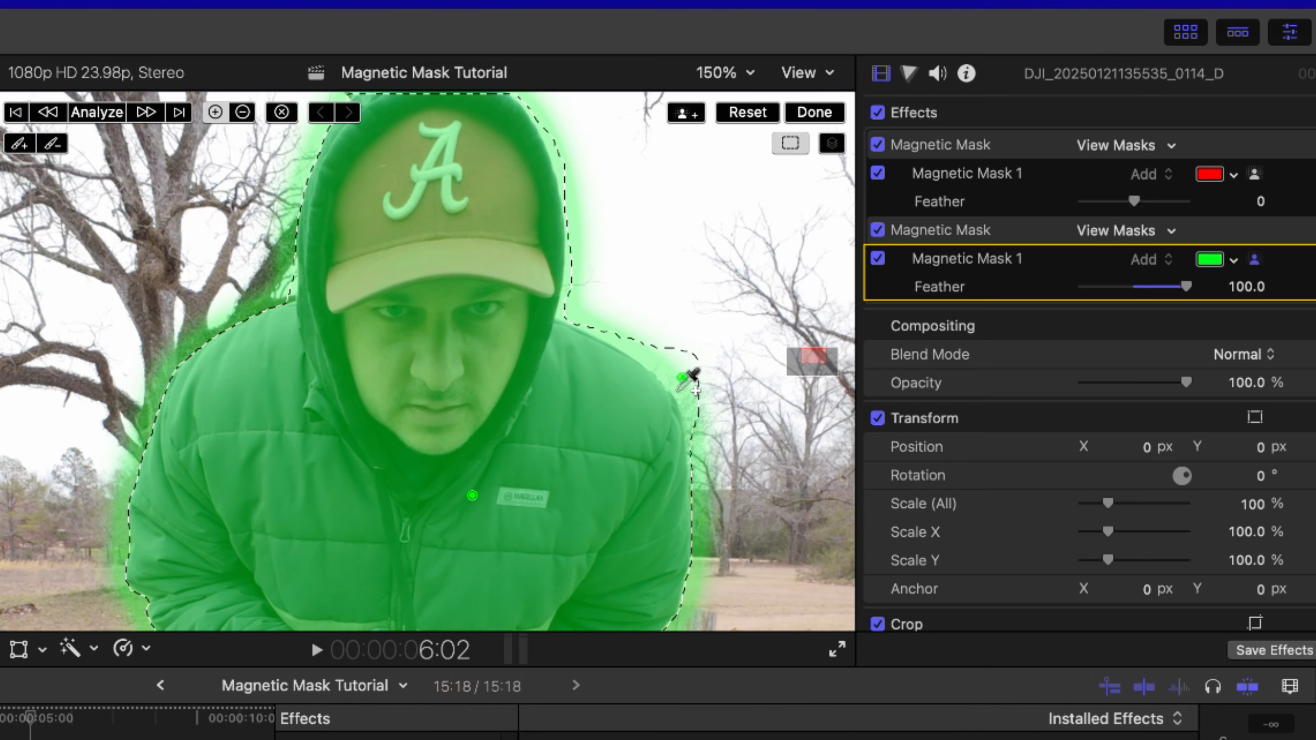
key("super+z")
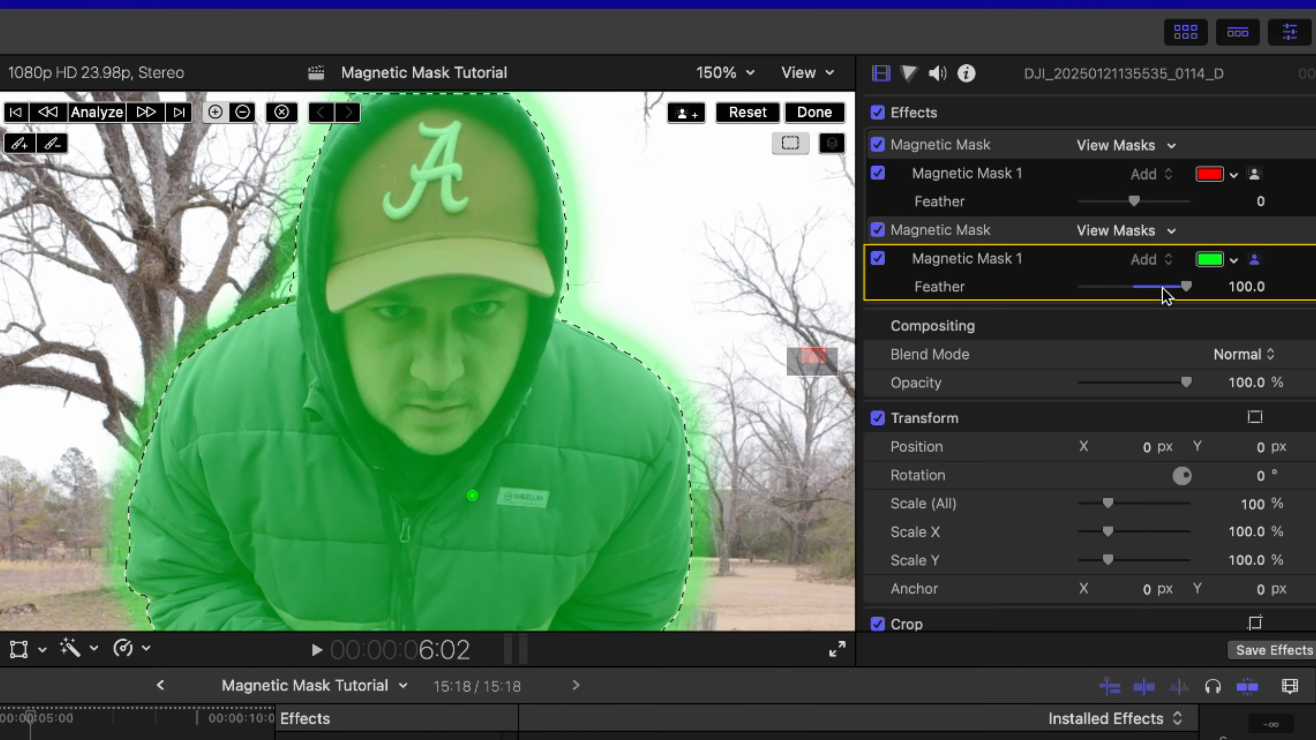
left_click_drag(1185, 288, 1132, 294)
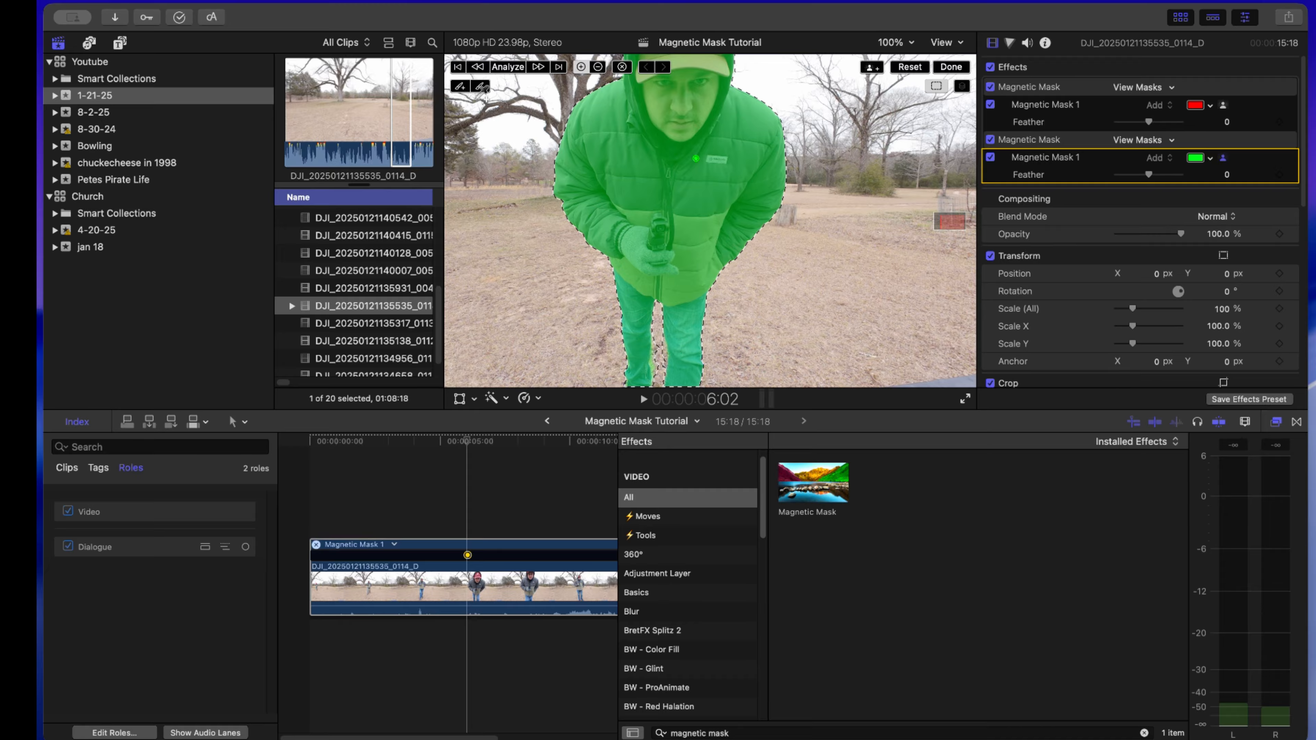
- Analyze the magnetic mask through the whole clip and play back the isolated man
left_click(507, 67)
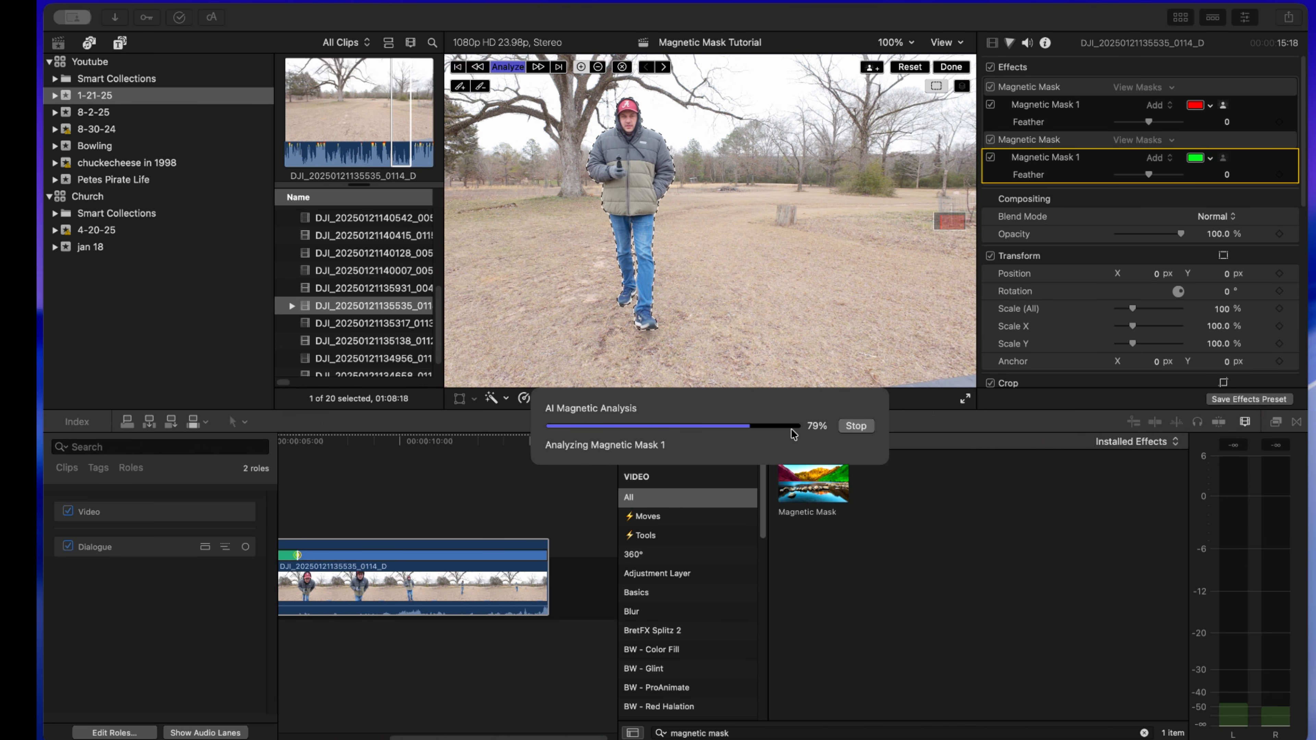
left_click(953, 85)
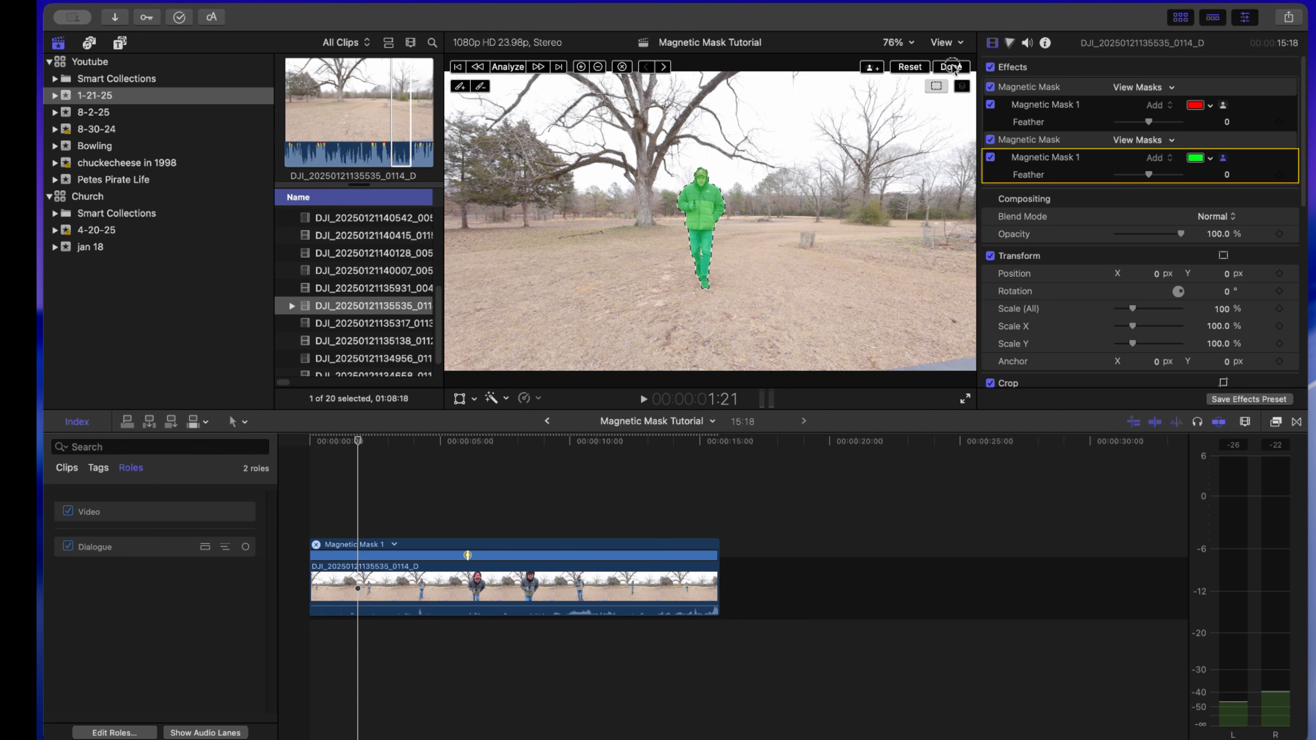
left_click(952, 68)
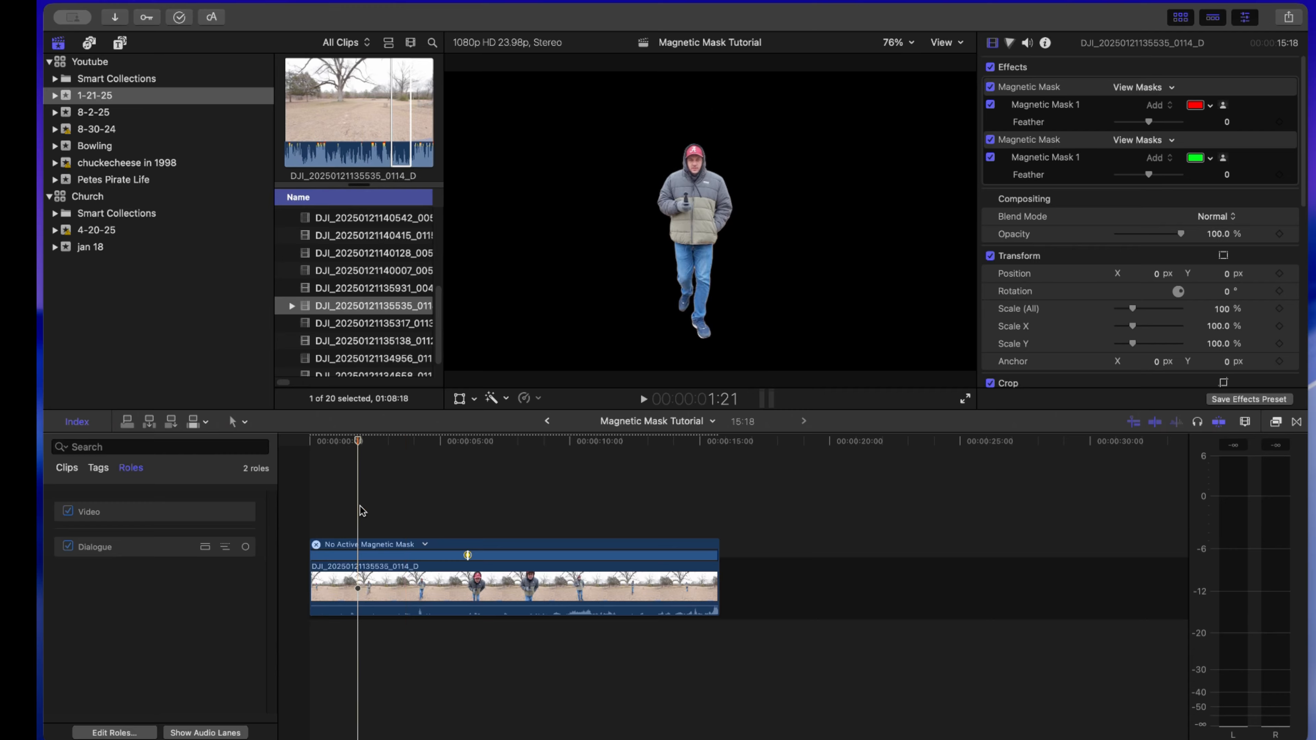
key("space")
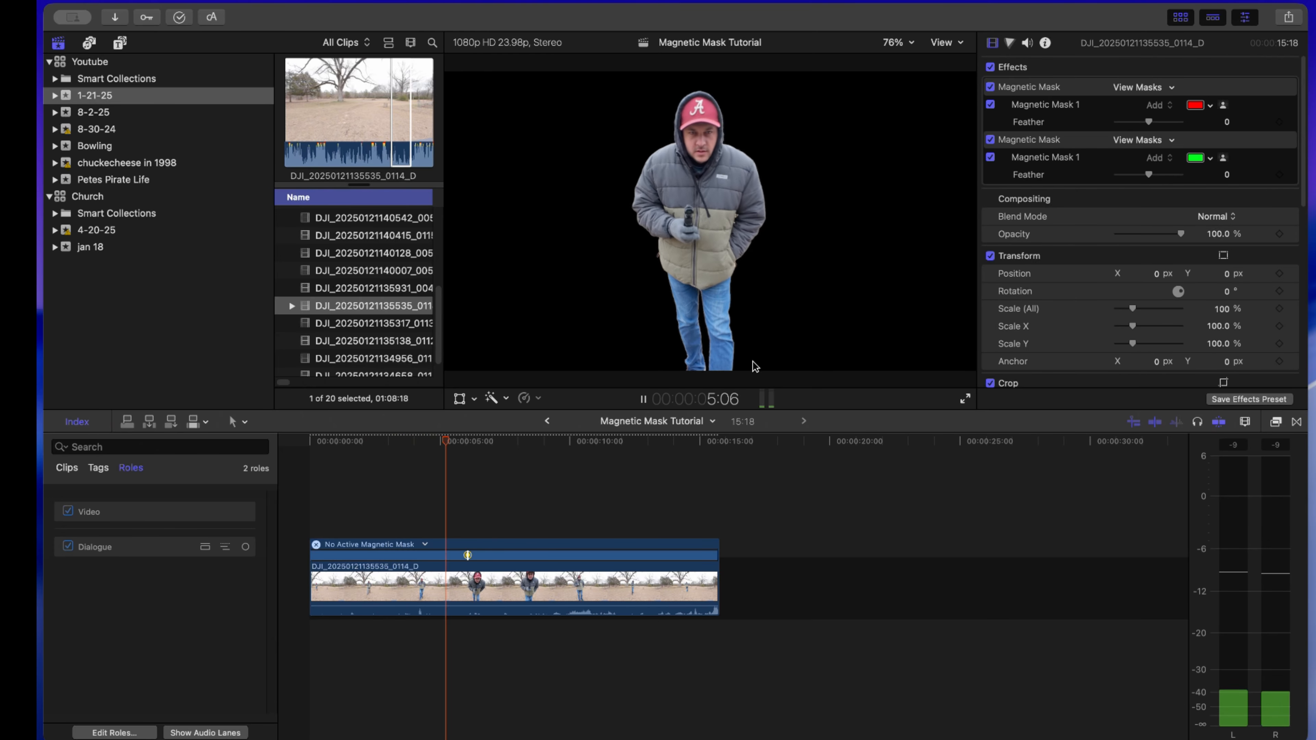
key("space")
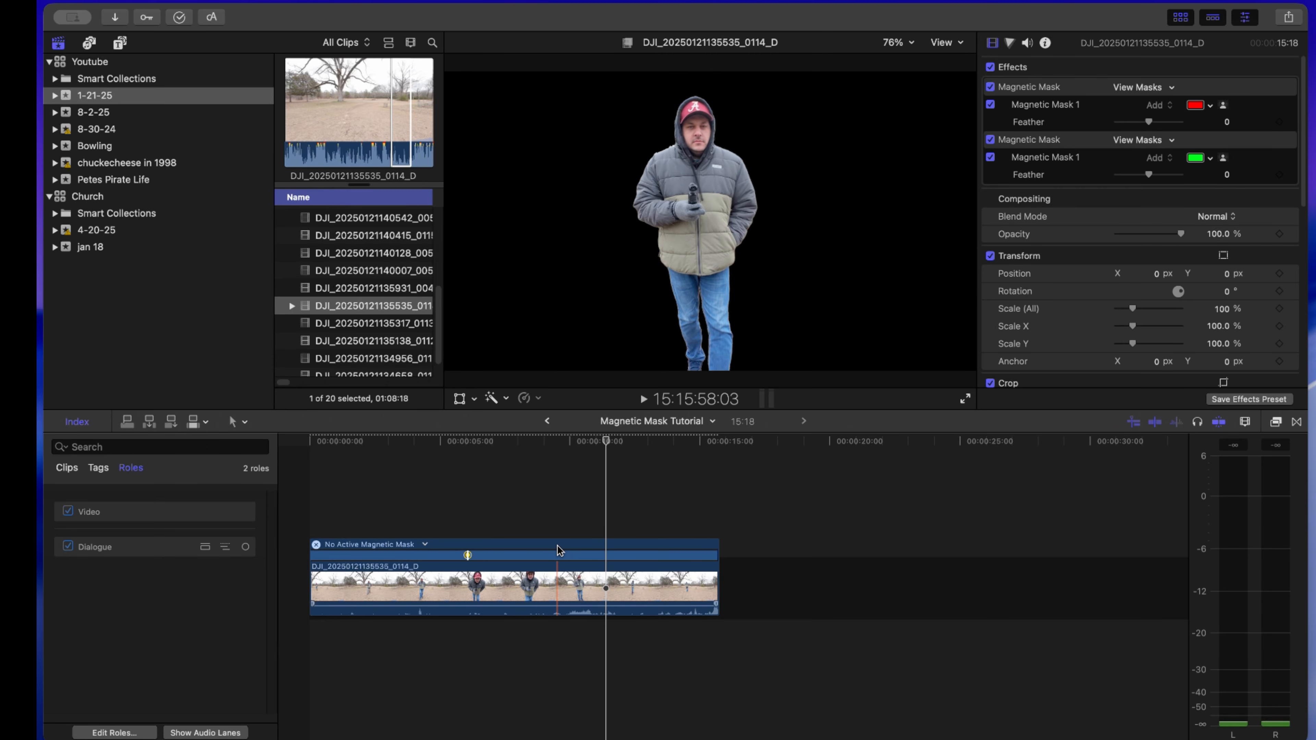
- Place an unmasked copy of the clip beneath the masked clip and turn off the masked clip's red Magnetic Mask effect
left_click_drag(554, 571, 513, 718)
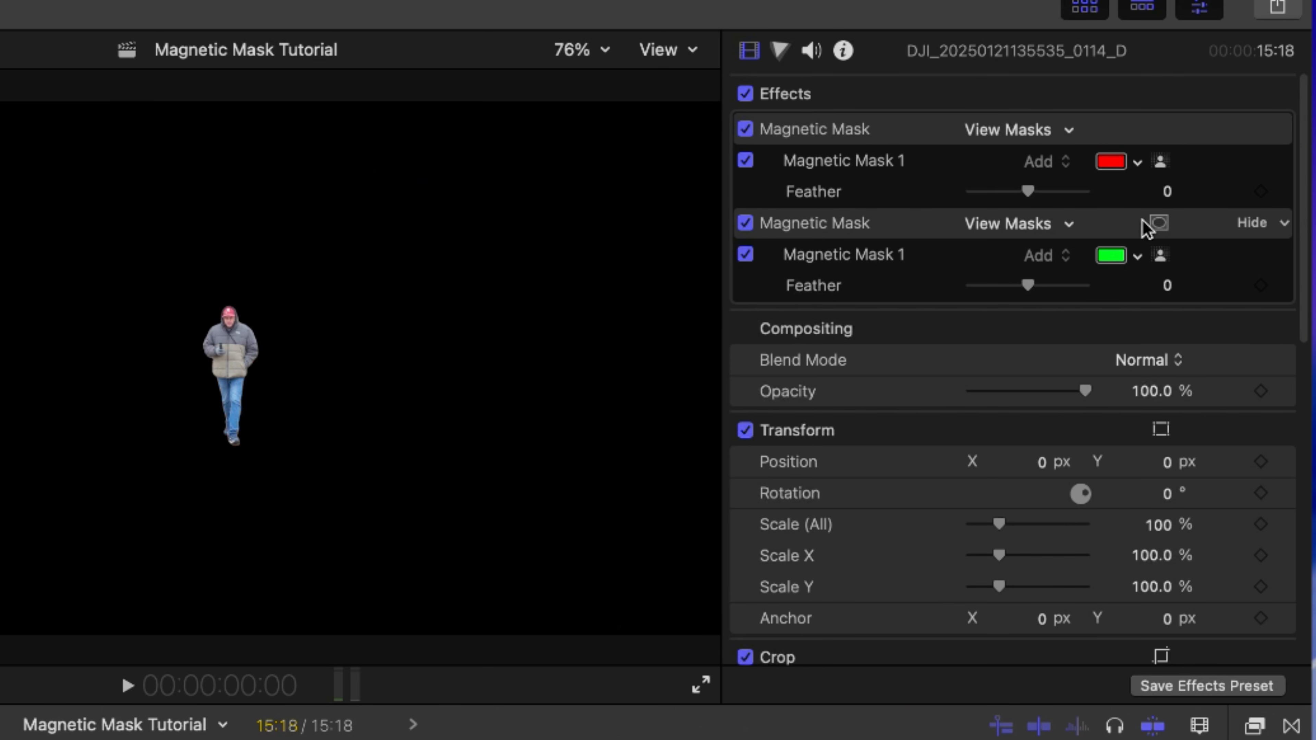
left_click(467, 739)
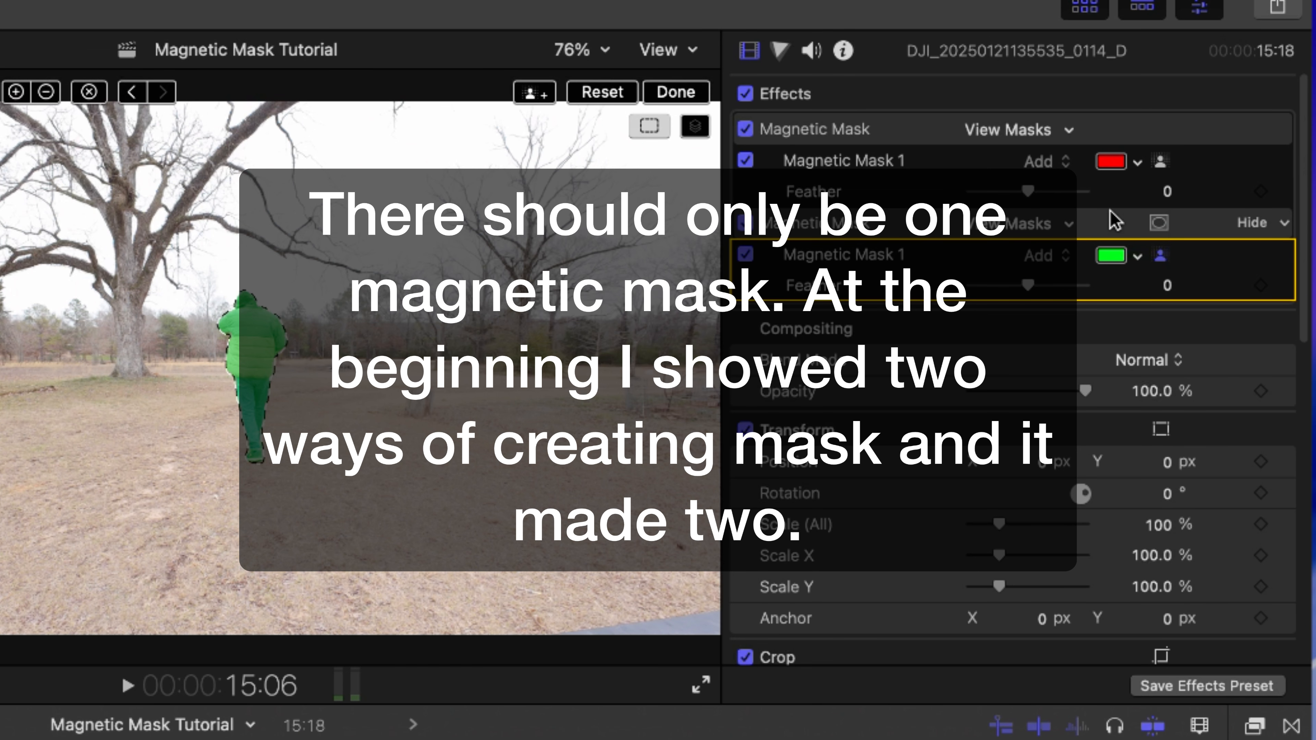
left_click(745, 224)
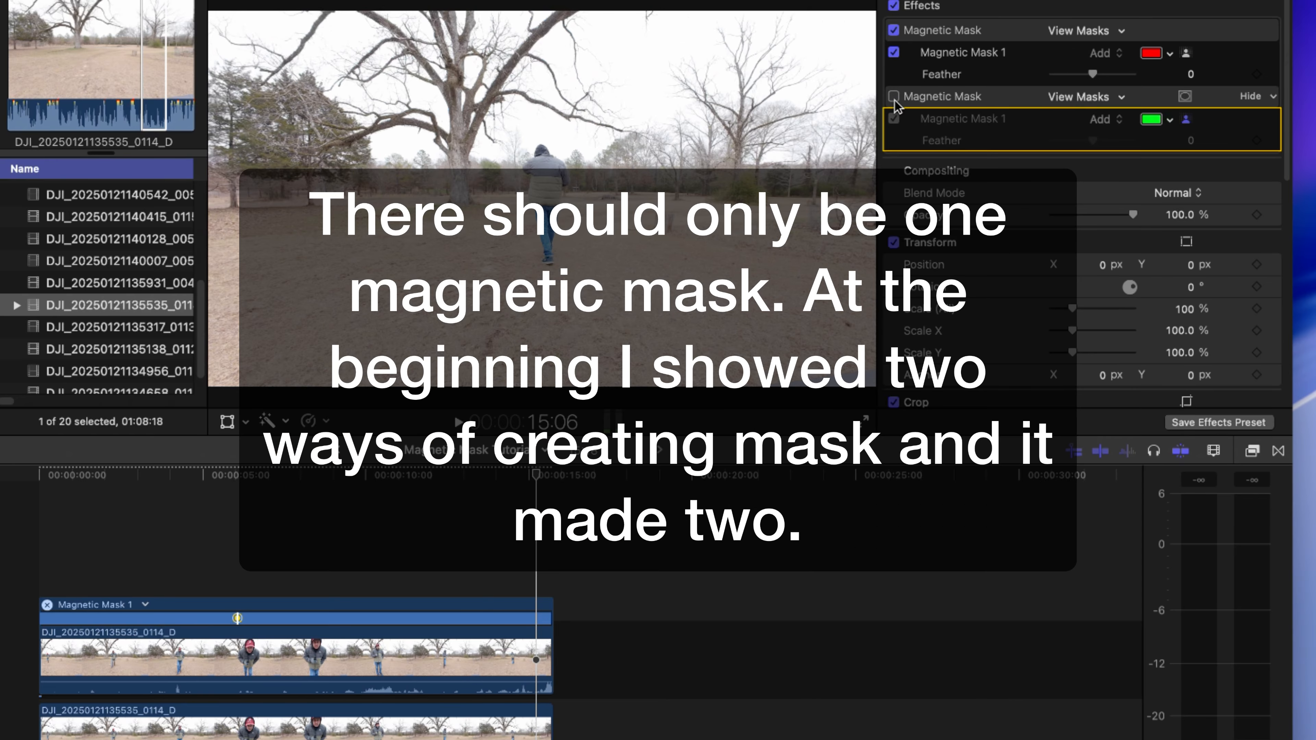
left_click(894, 97)
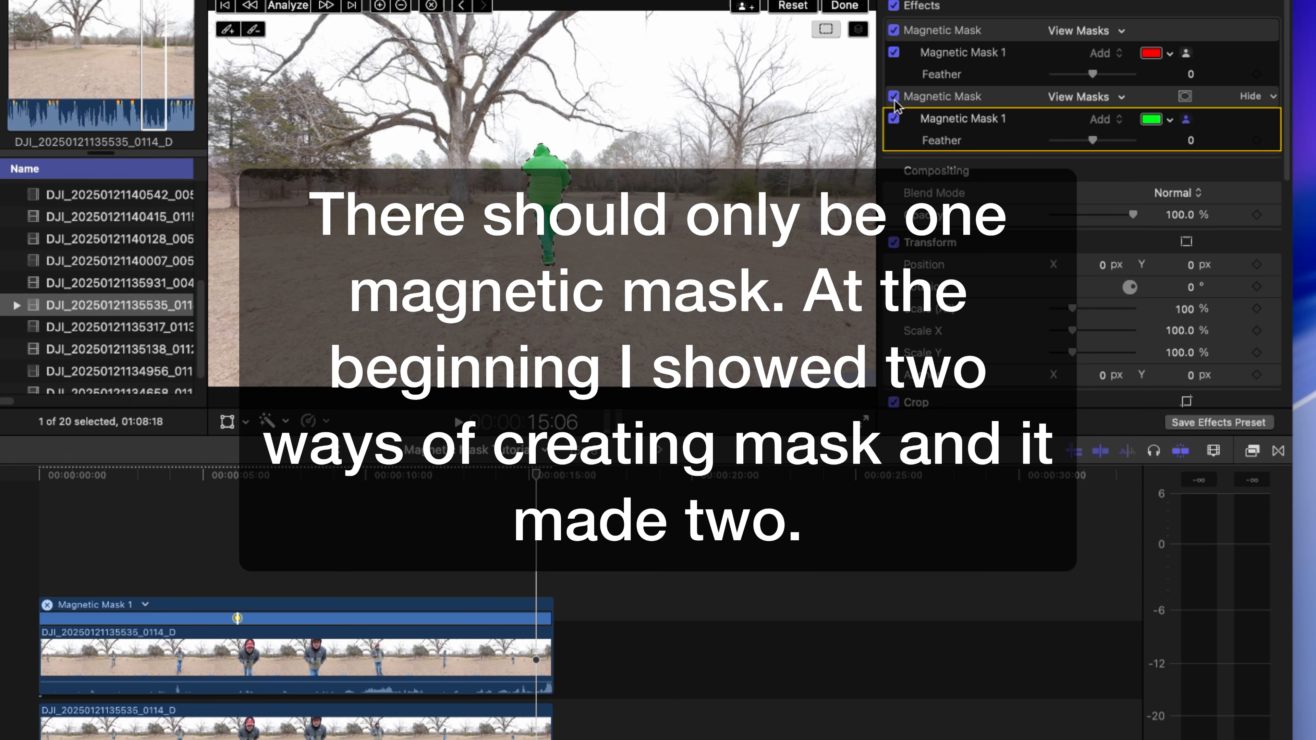
left_click(893, 31)
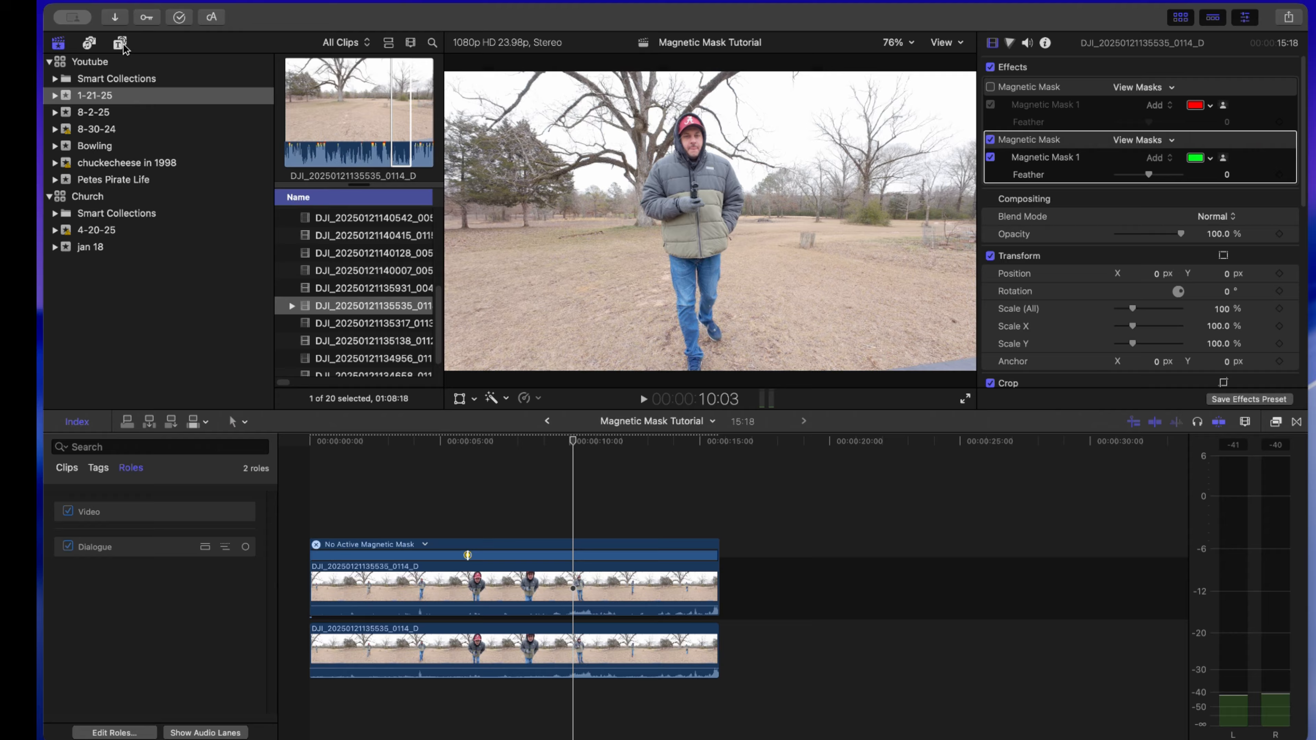
- Add the Basic 3D title above the clips at about 6 seconds and turn off its Build In animation
left_click(122, 45)
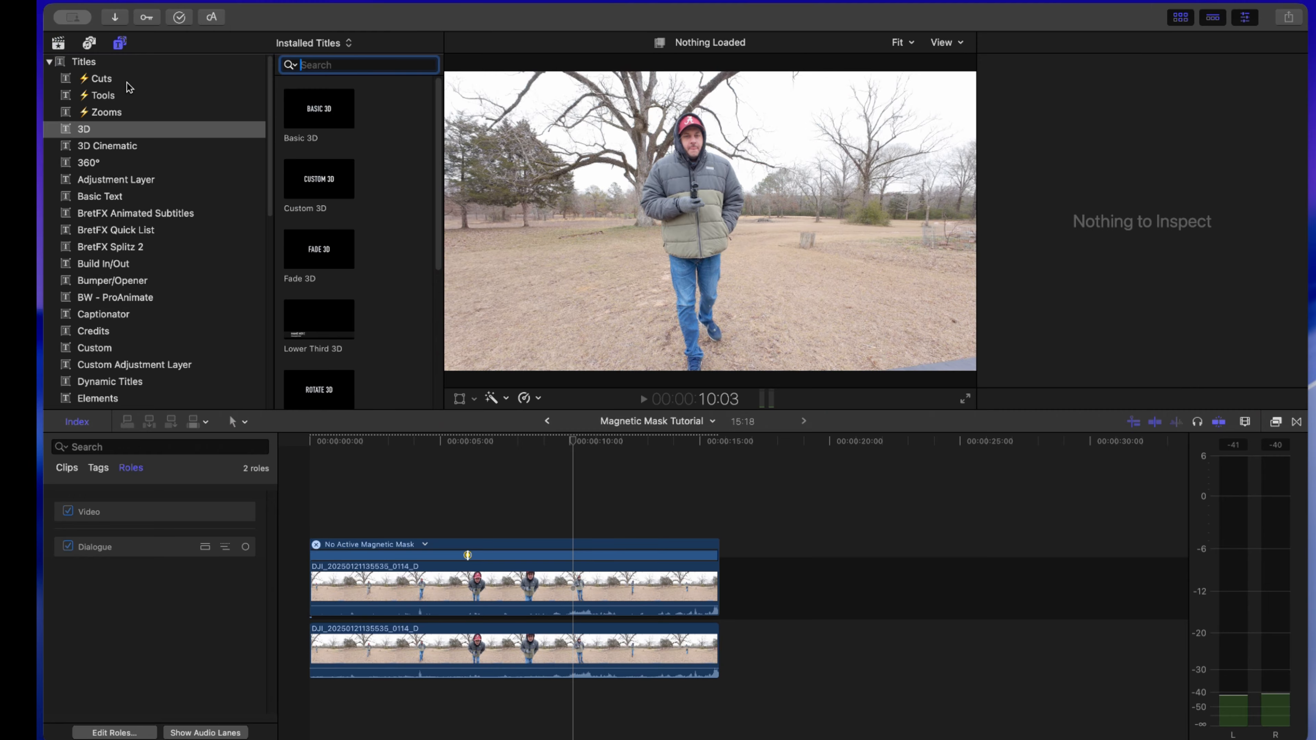
left_click_drag(322, 118, 495, 524)
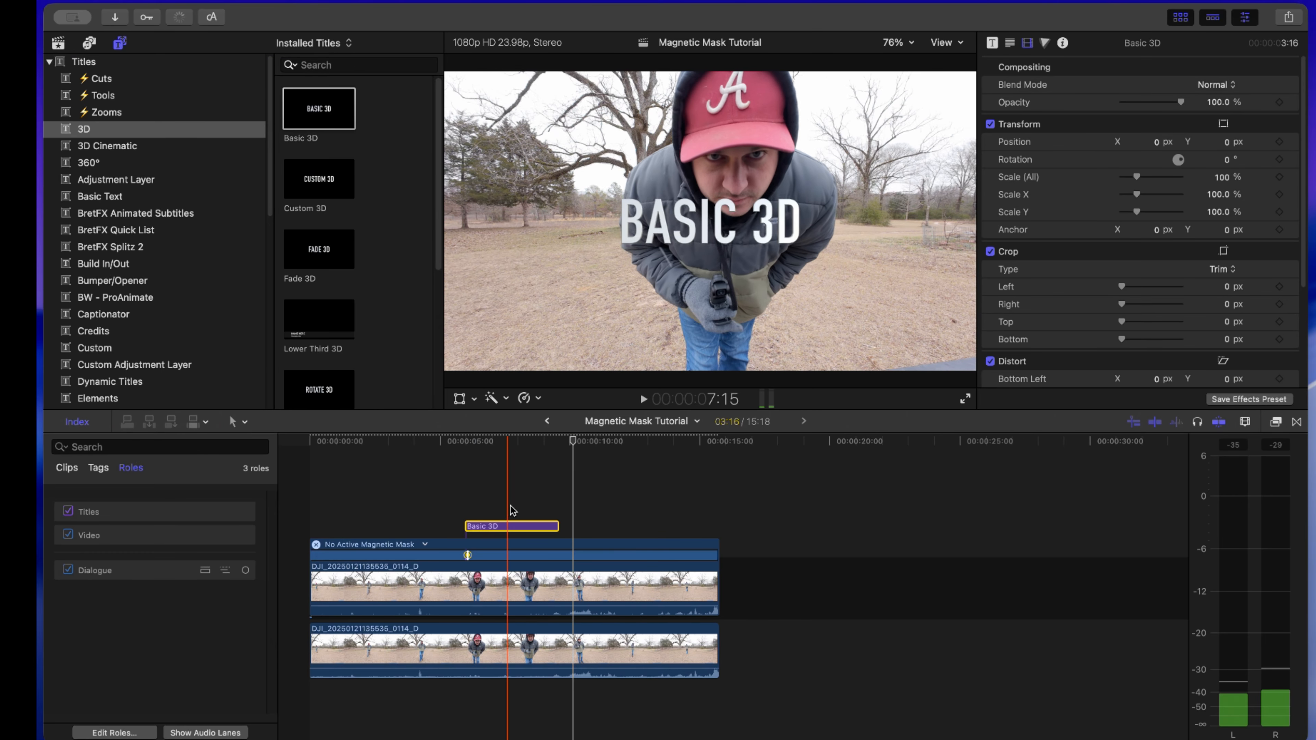
left_click(498, 526)
left_click(993, 43)
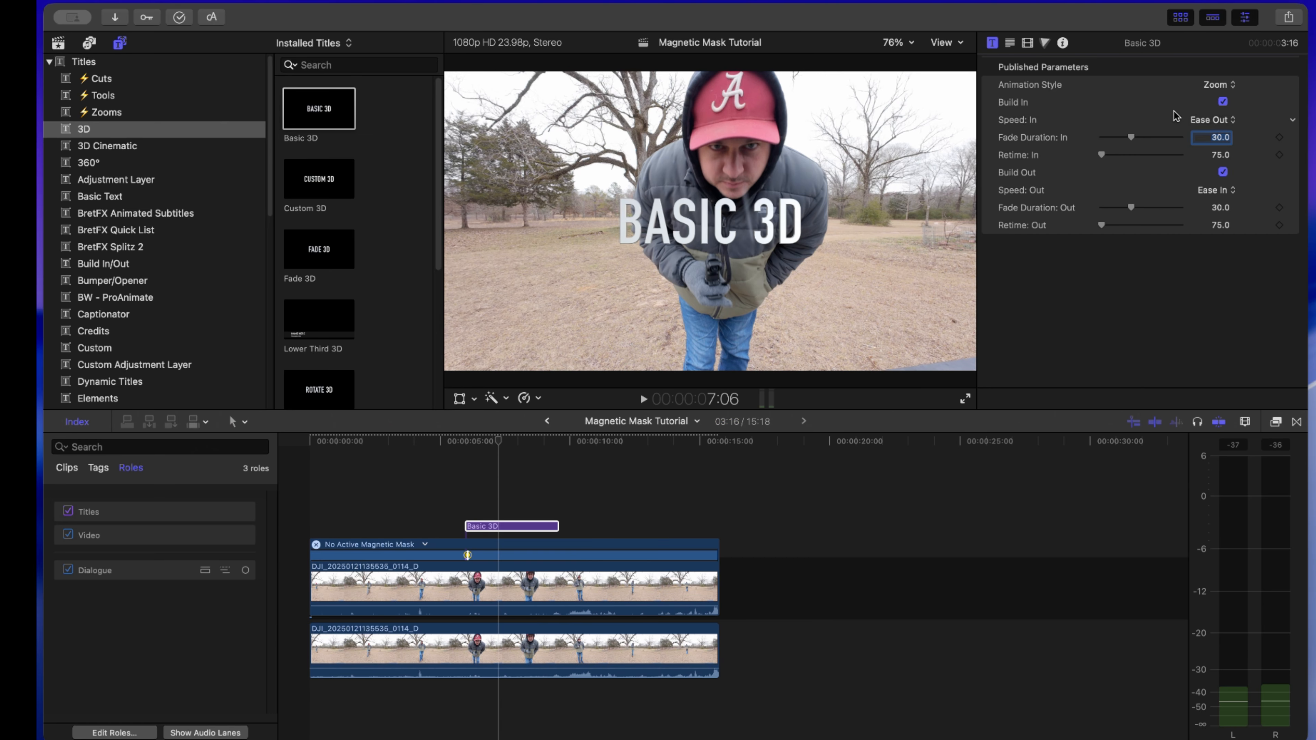
left_click(1222, 103)
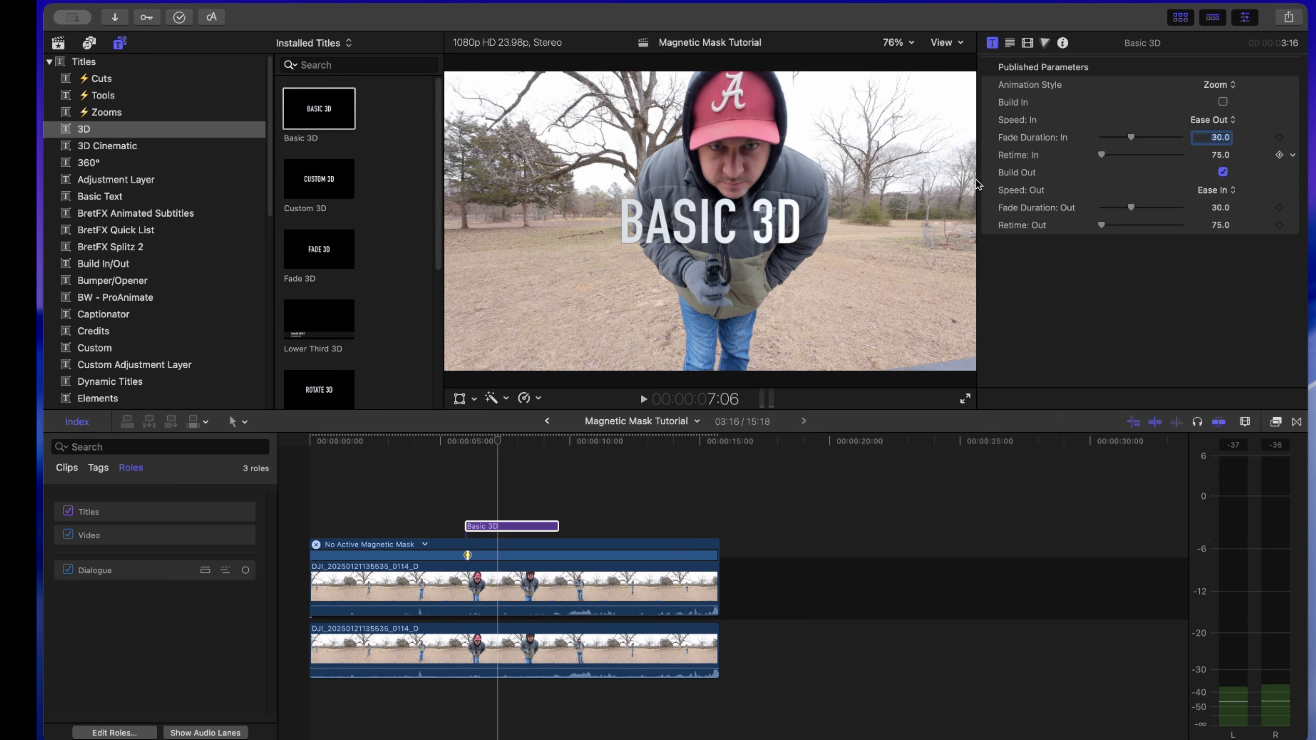
left_click(470, 461)
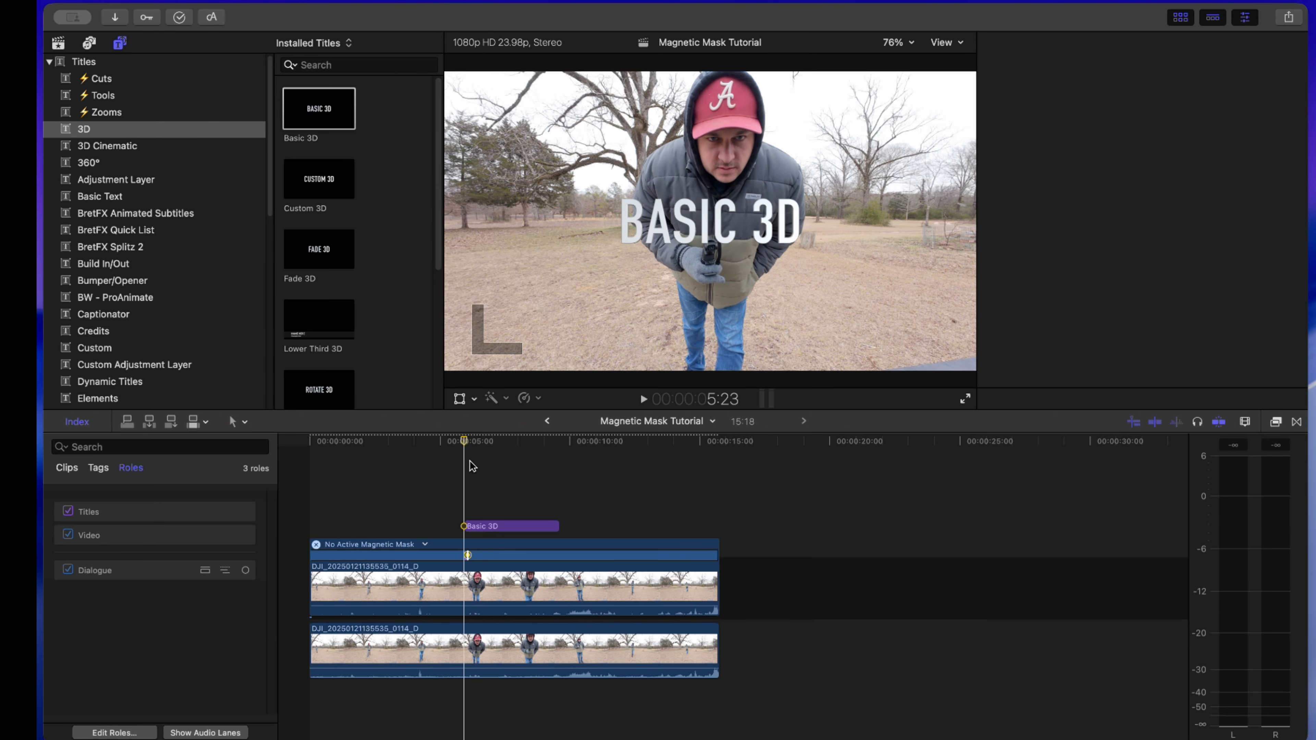
key("space")
key("space")
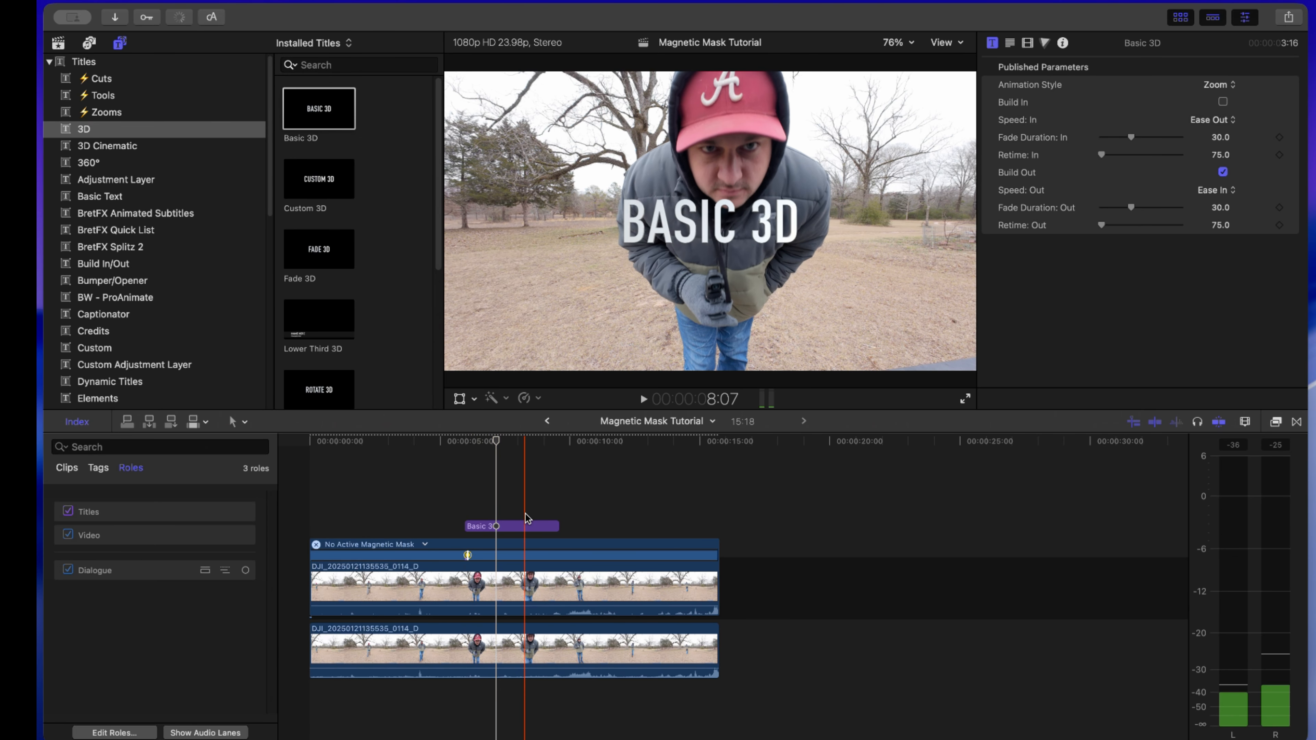
- Set the Basic 3D title's material color to the red sampled from the man's cap
left_click(526, 526)
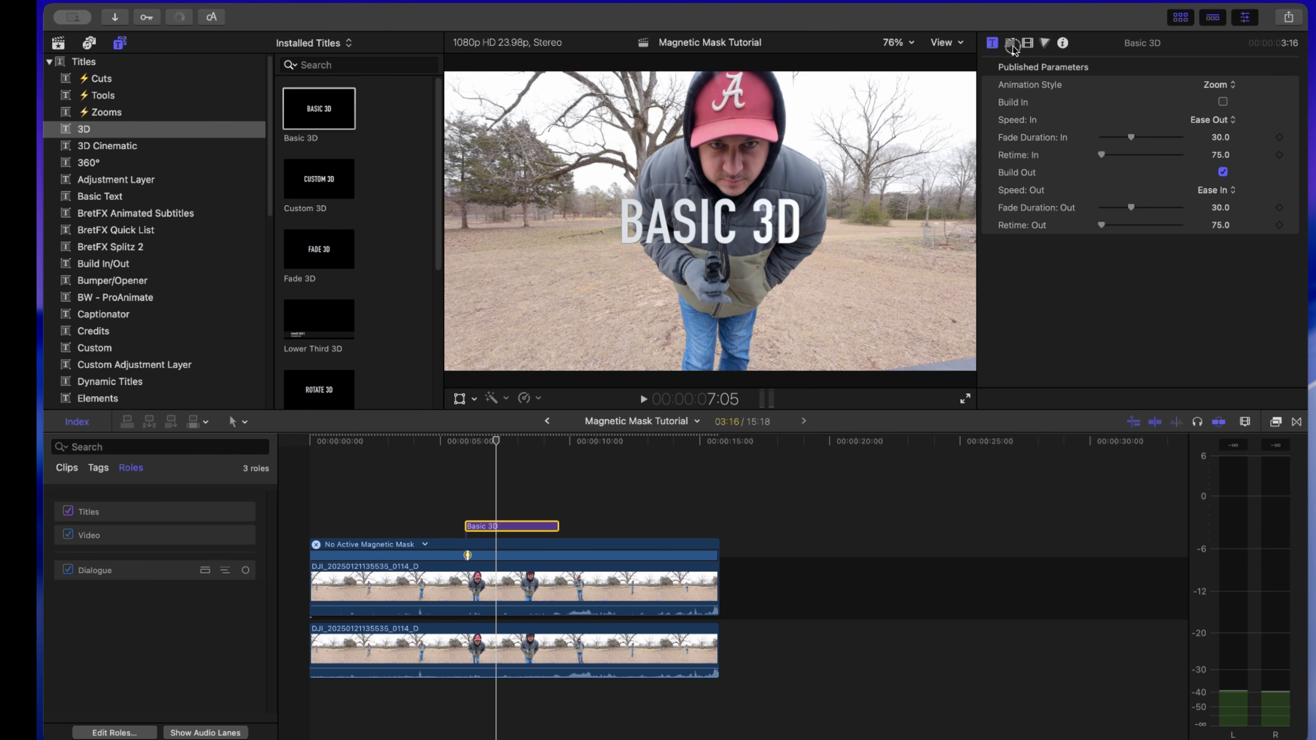
left_click(1010, 42)
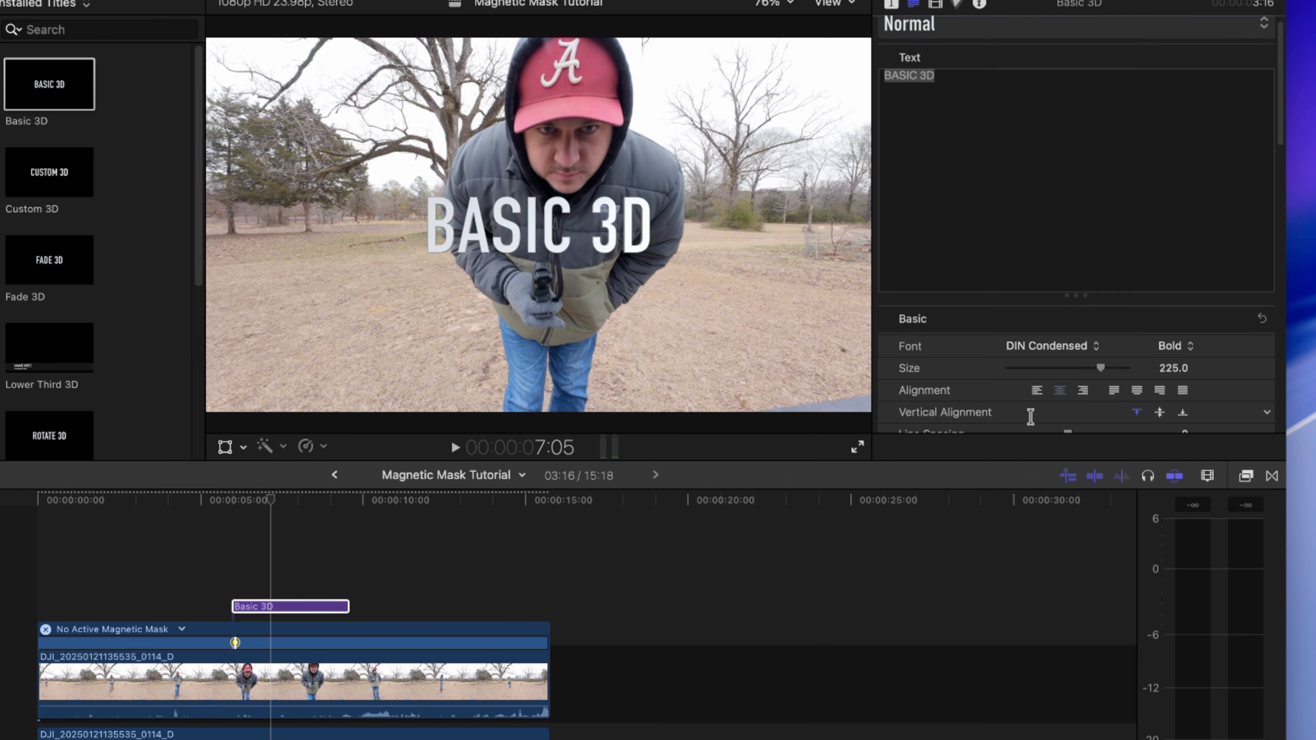
scroll(1098, 369, "down", 10)
scroll(1019, 402, "down", 4)
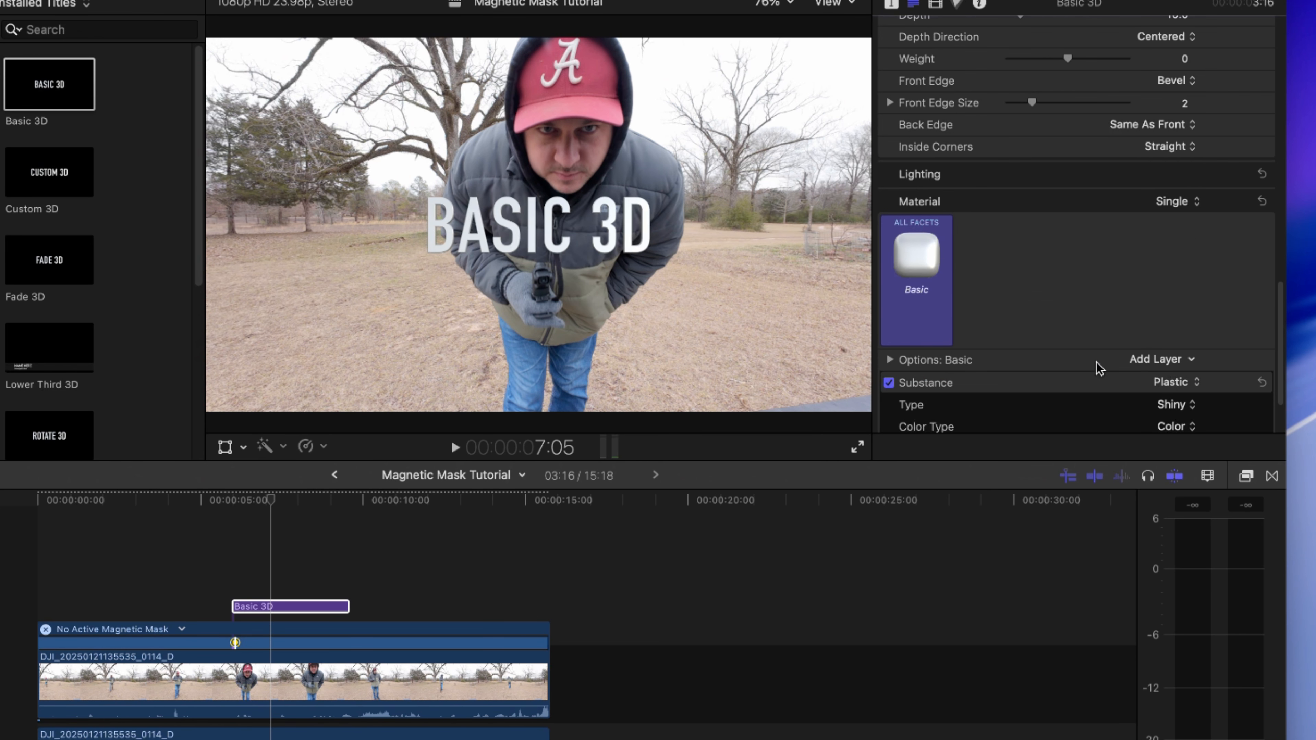
scroll(1091, 320, "down", 3)
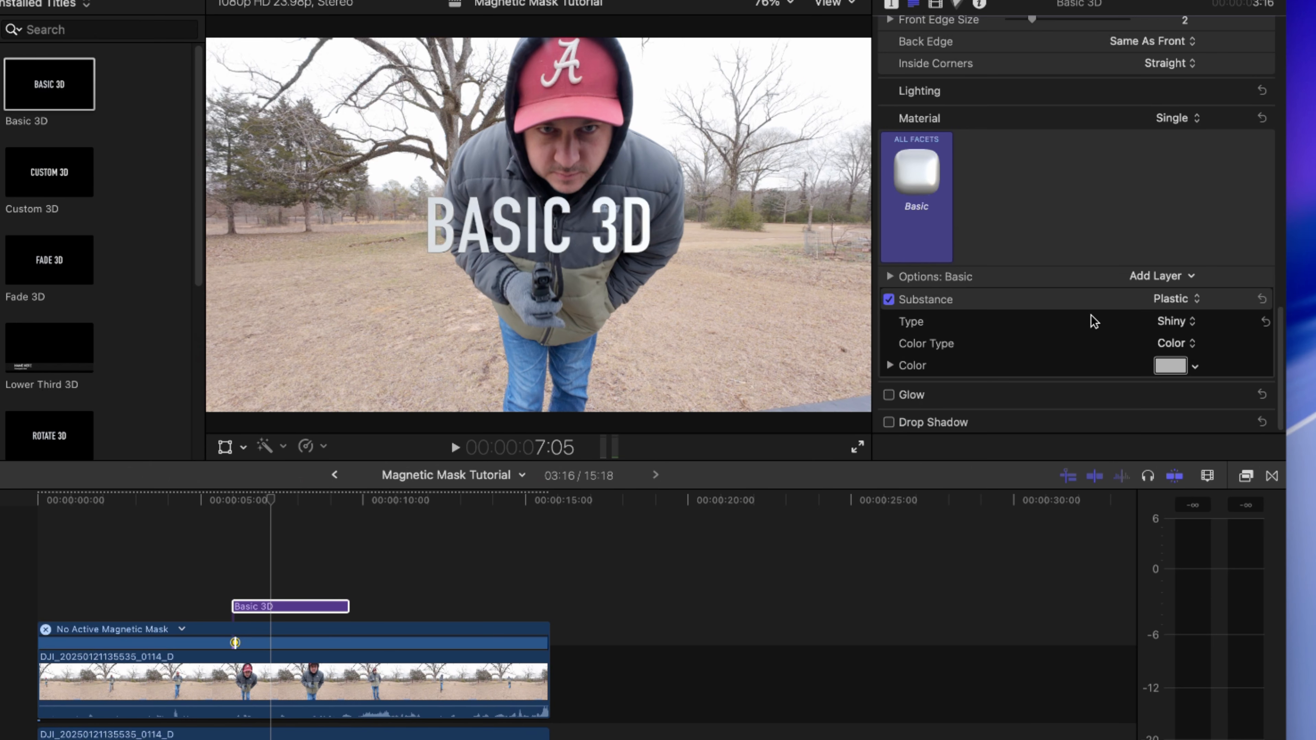
left_click(207, 469)
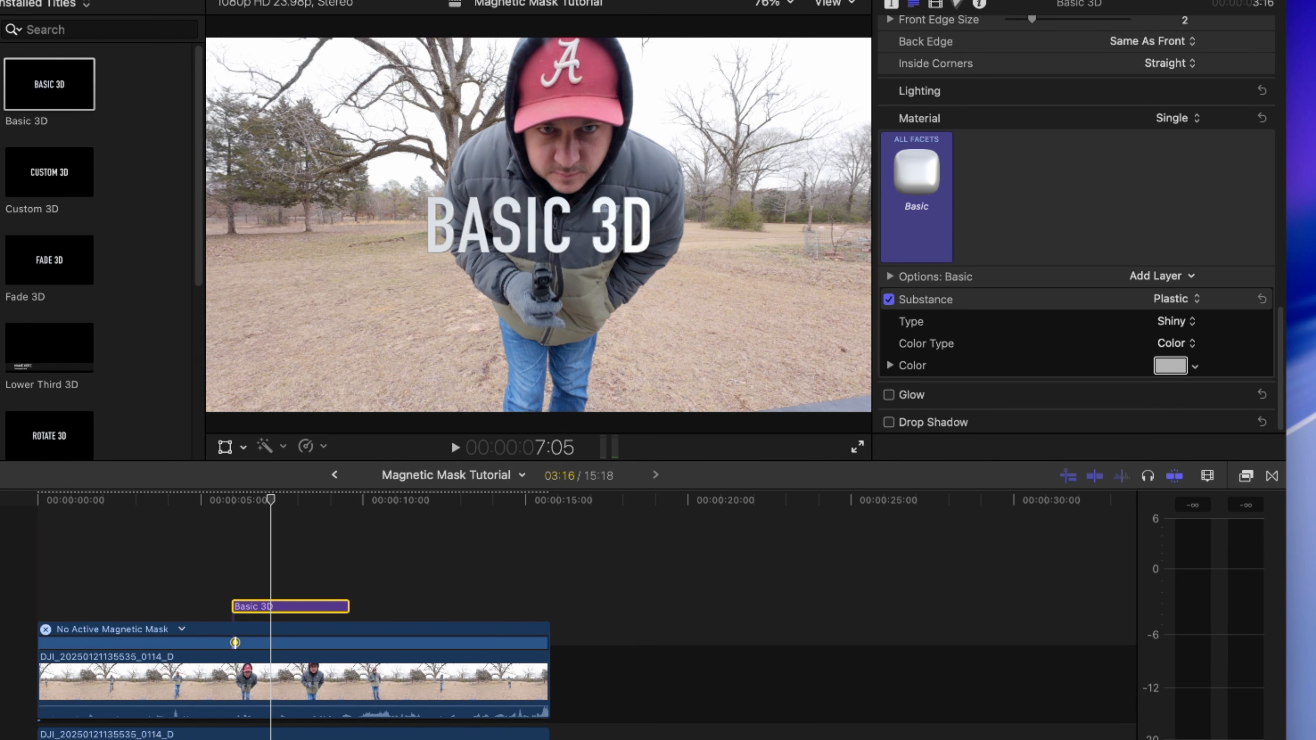
left_click_drag(414, 736, 769, 277)
left_click_drag(787, 440, 866, 402)
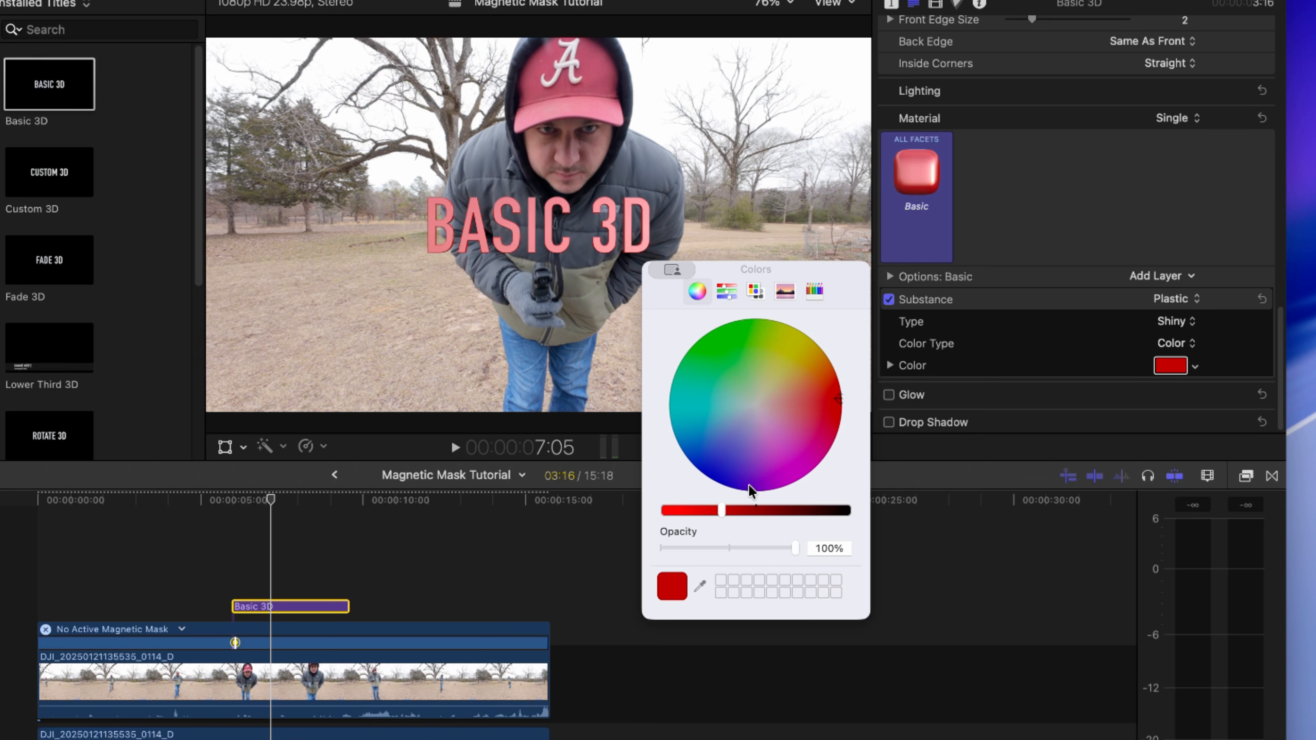
left_click(599, 105)
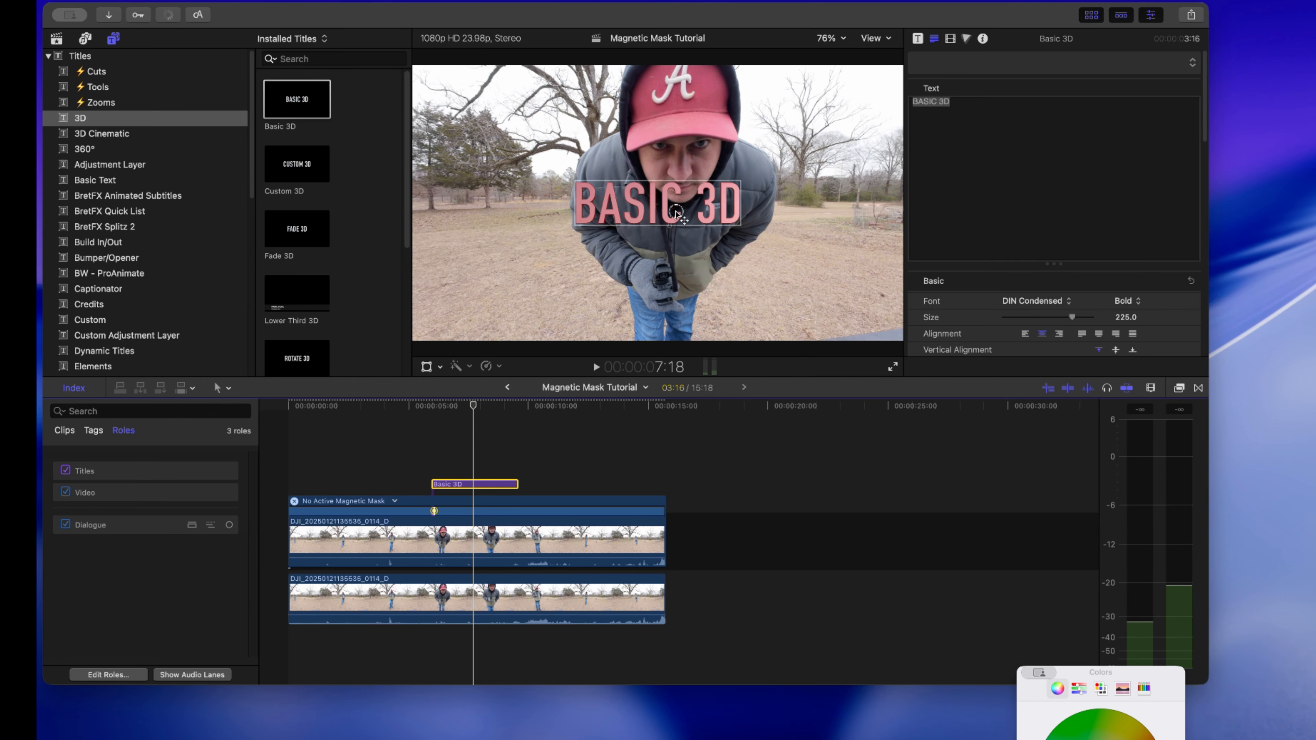
- Enlarge the title text to size 606 and move it slightly lower in the frame
left_click(677, 212)
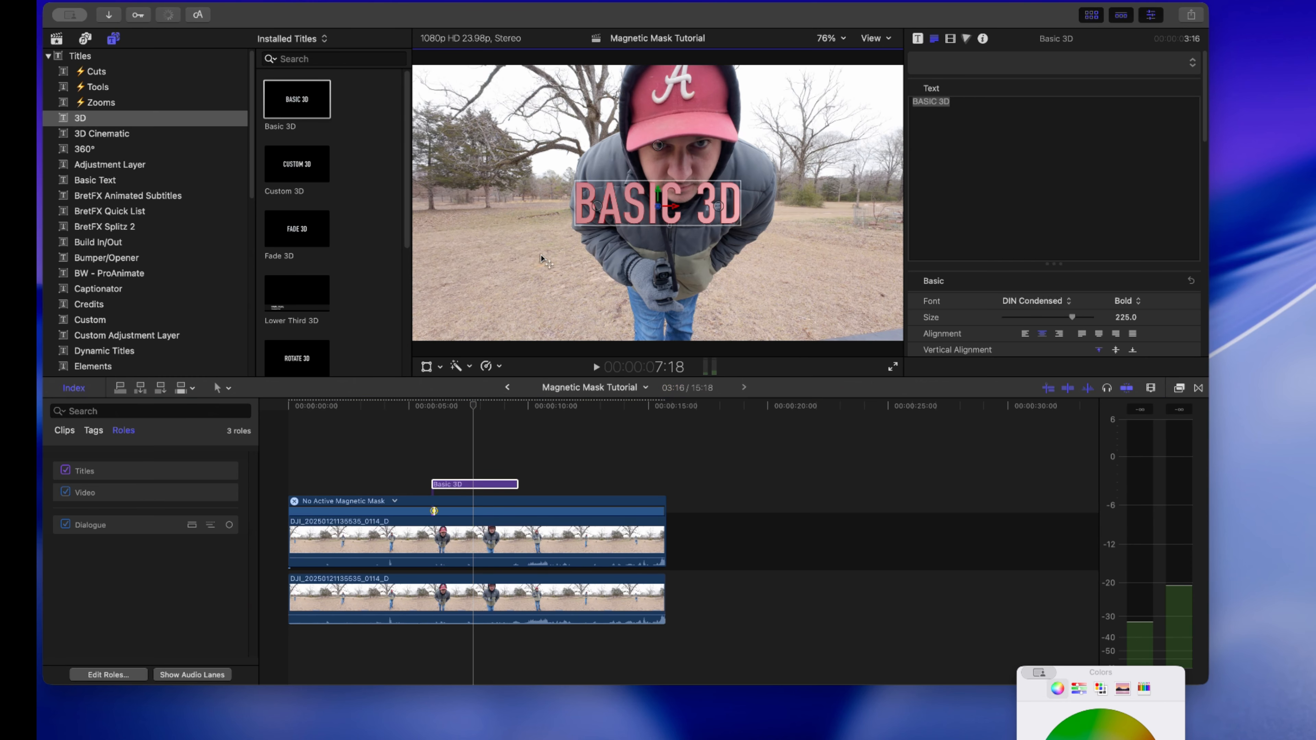
left_click_drag(1072, 316, 1097, 317)
left_click(1125, 318)
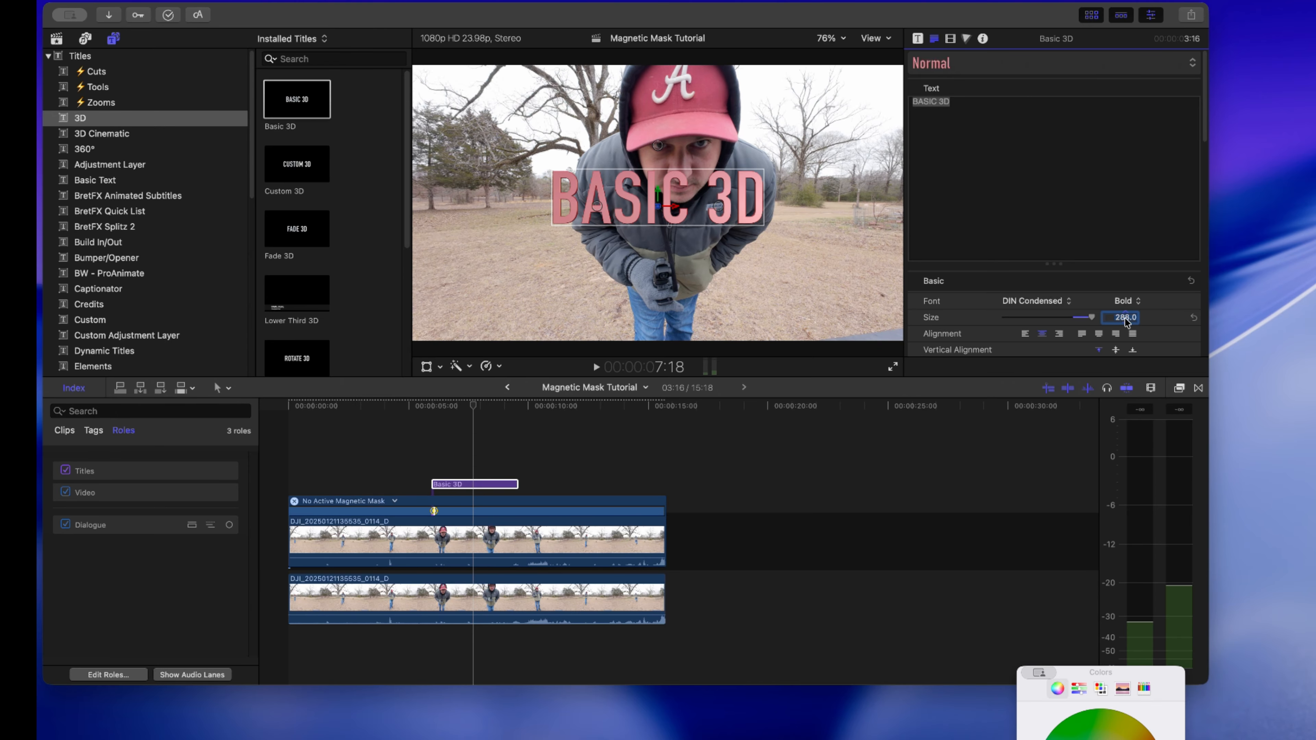
left_click_drag(1125, 319, 1127, 315)
left_click_drag(634, 125, 634, 158)
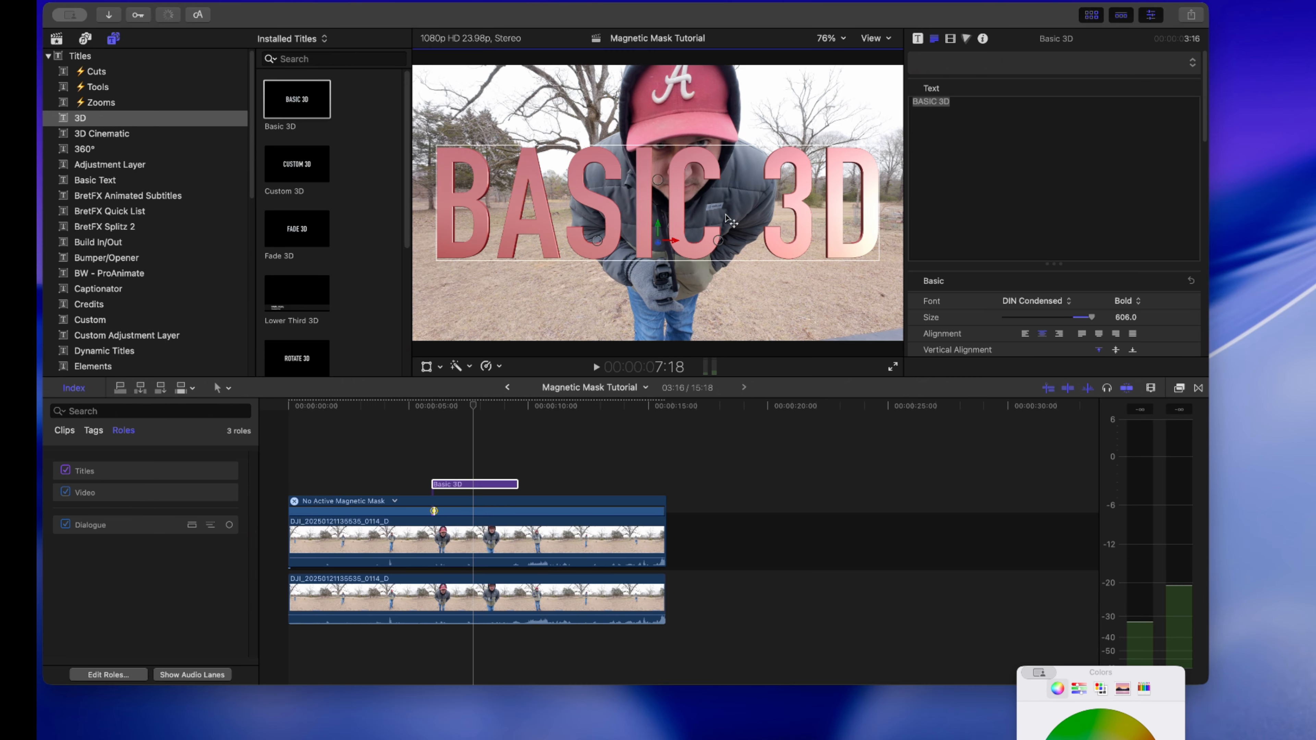
- Change the title text to "Magnetic Mask", resize it to nearly span the frame, and raise it across the man's chest
left_click(934, 176)
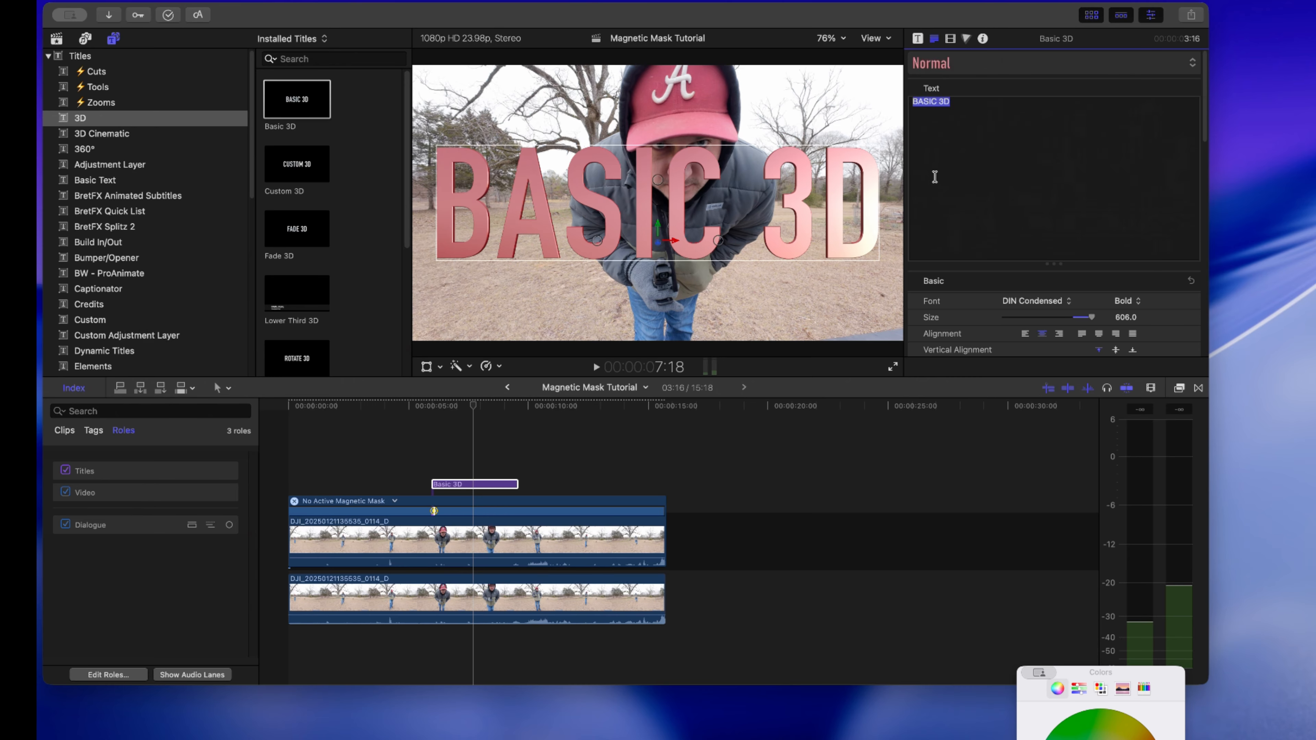
type("Magnetic Mask")
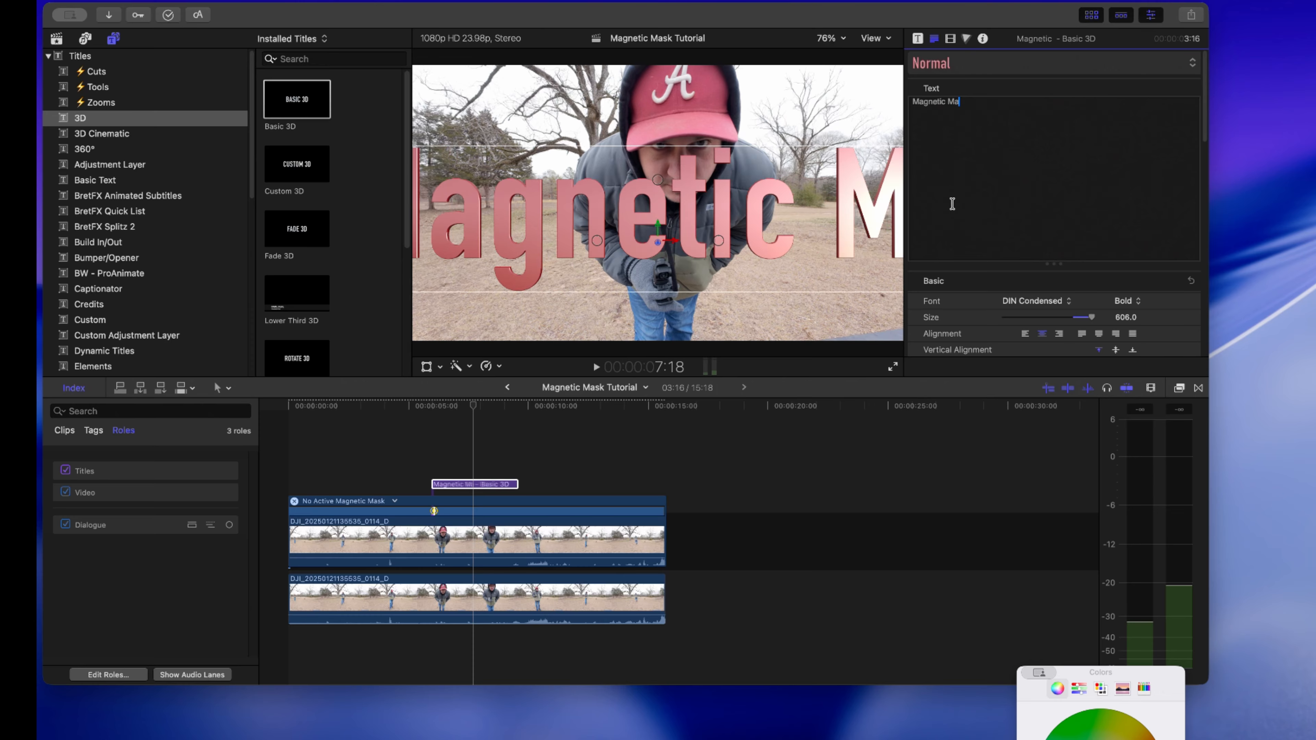
left_click(1093, 318)
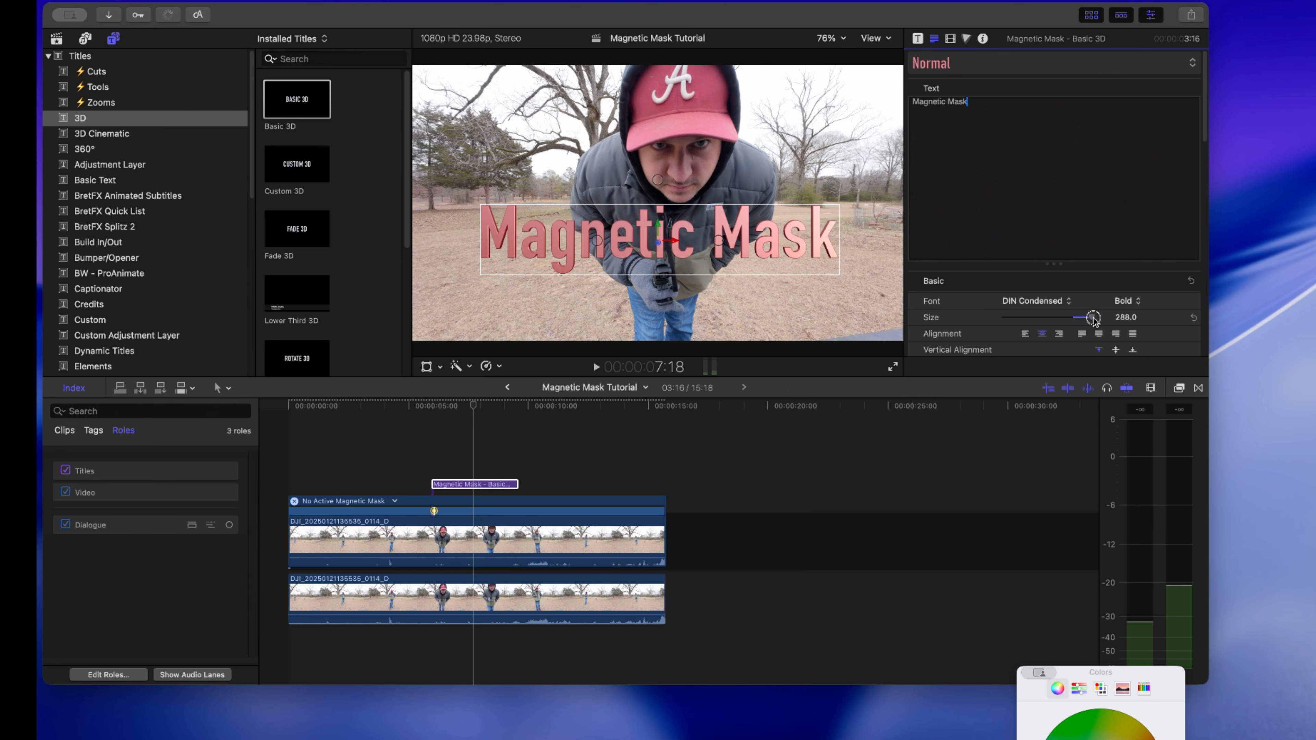
left_click_drag(1129, 318, 1130, 316)
left_click_drag(754, 244, 753, 213)
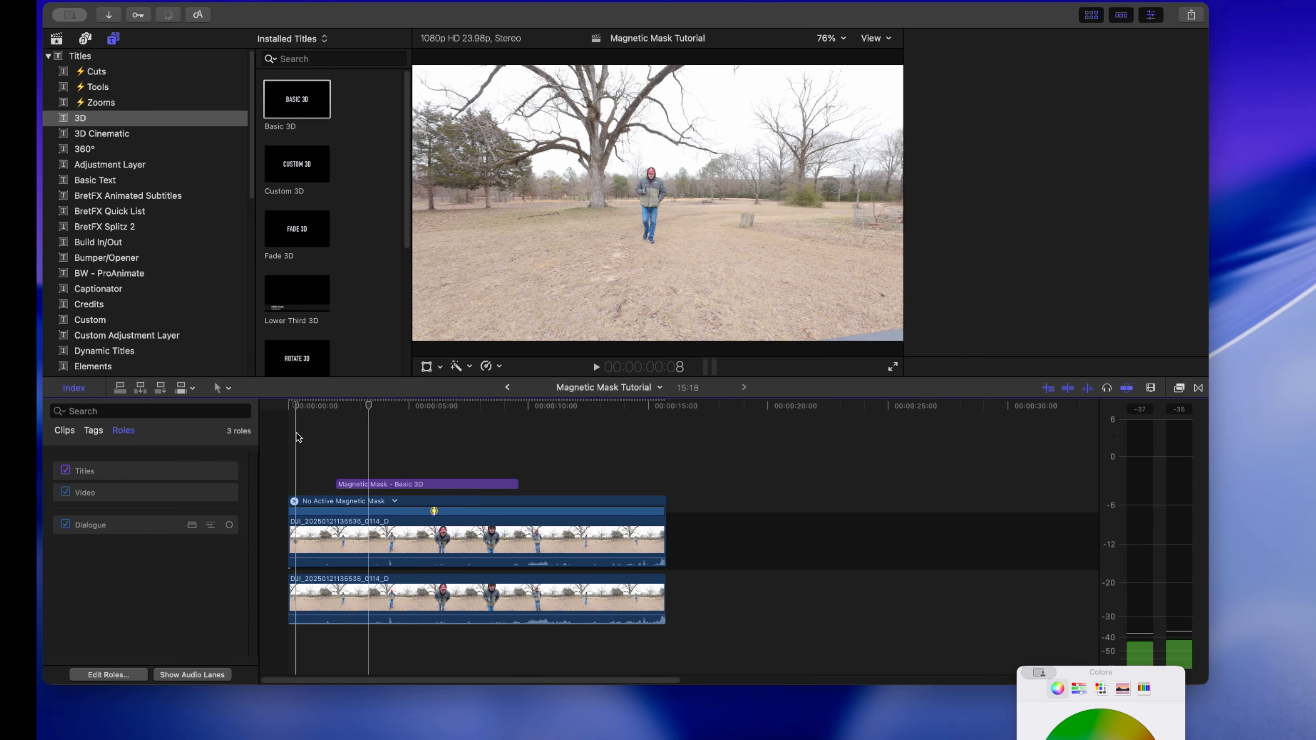
- Move the "Magnetic Mask" title between the masked clip and the unmasked copy, and play the result
key("space")
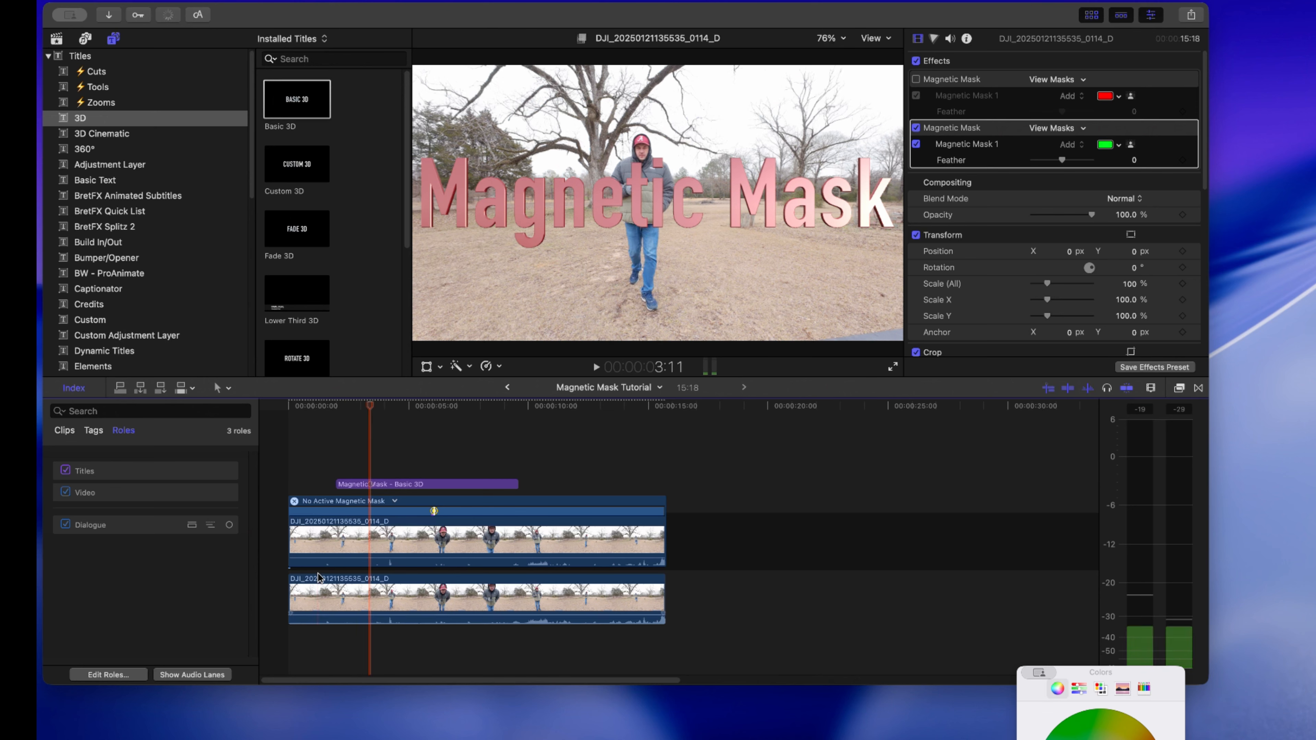
left_click(418, 485)
left_click_drag(419, 484, 447, 586)
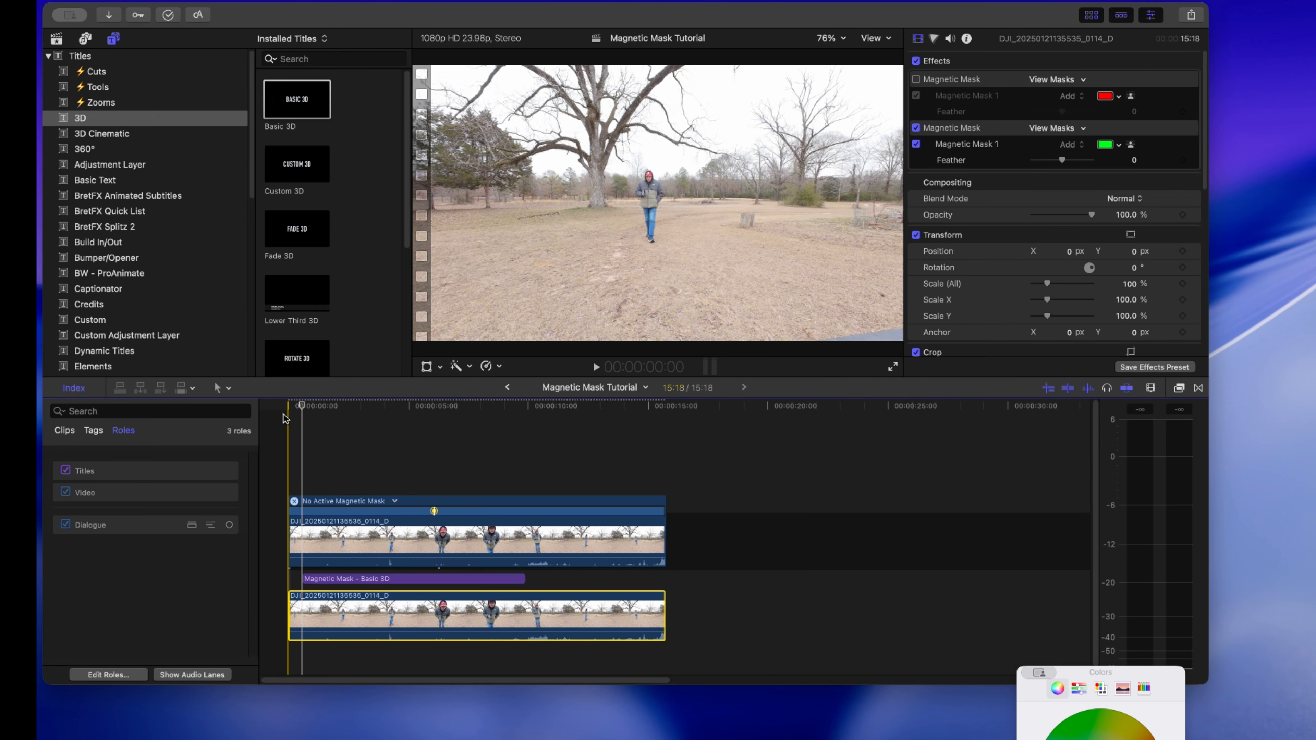
key("space")
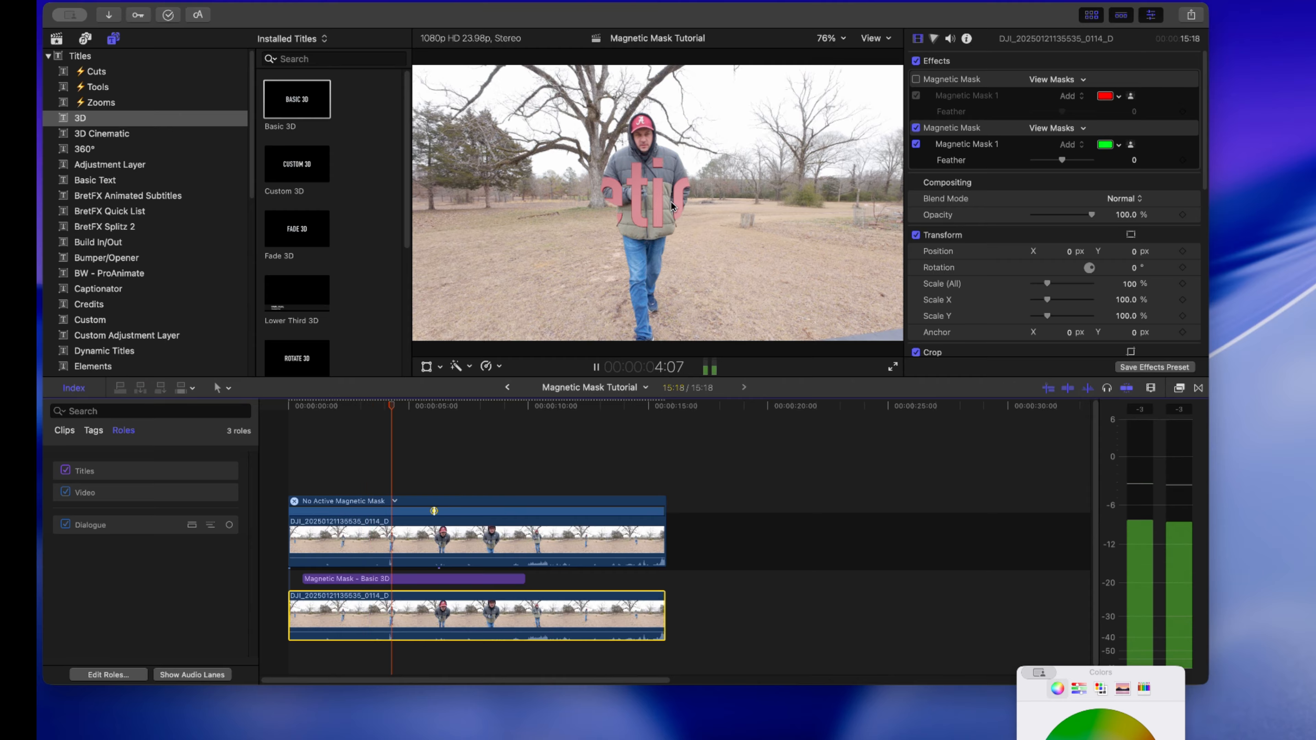
- Stop the playback and turn on Invert Masks for the active Magnetic Mask of the upper clip
key("space")
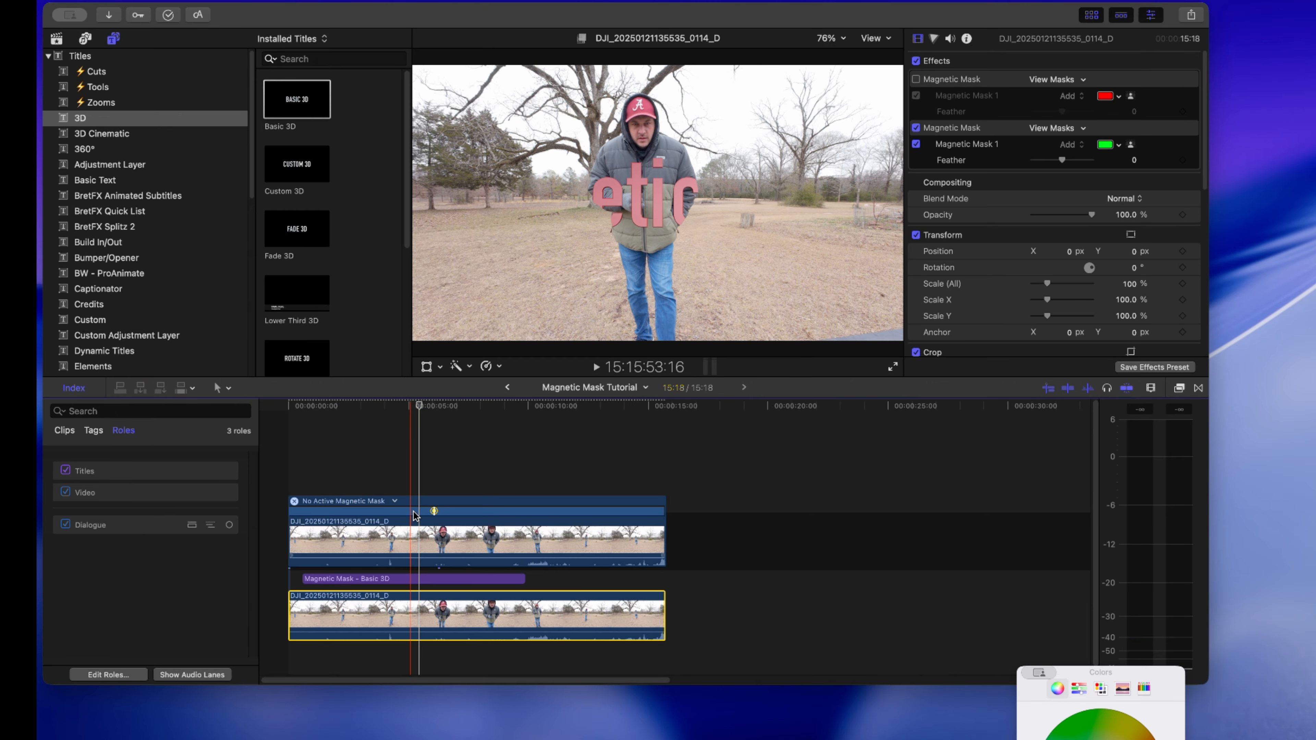
left_click(462, 523)
left_click(1085, 124)
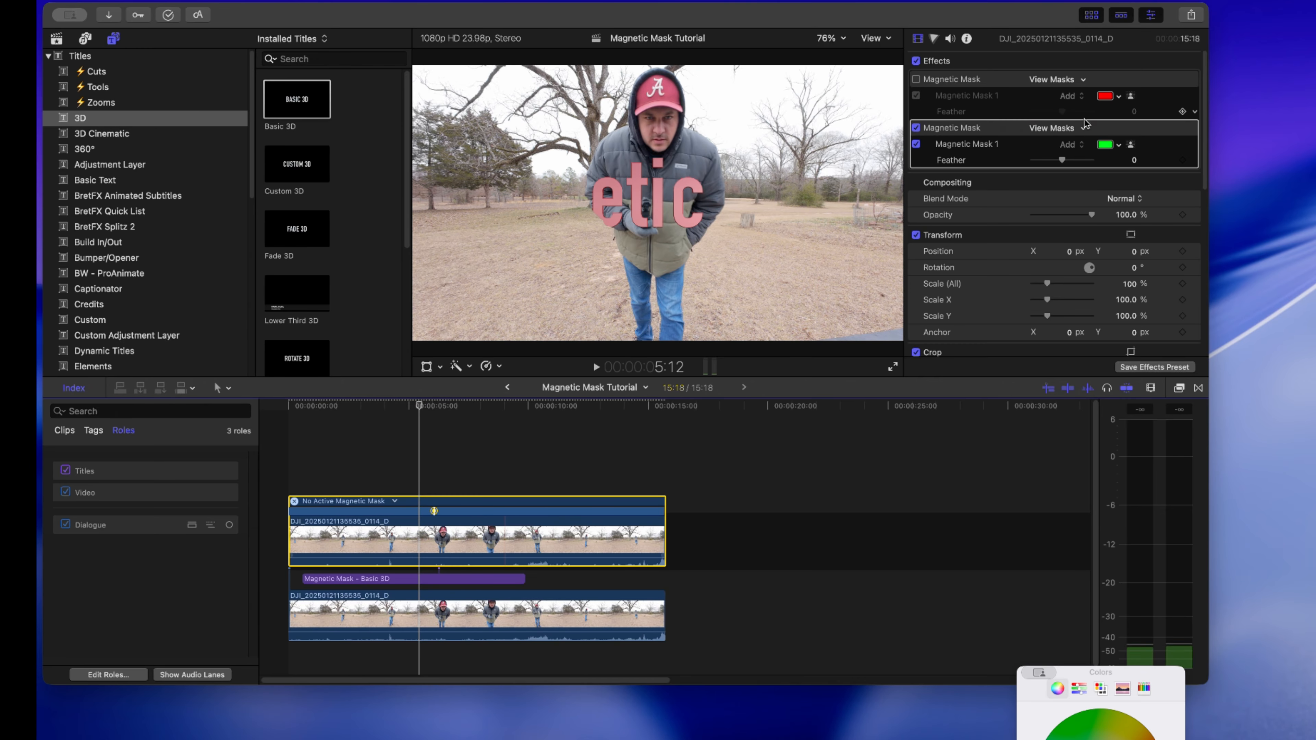
left_click(1131, 129)
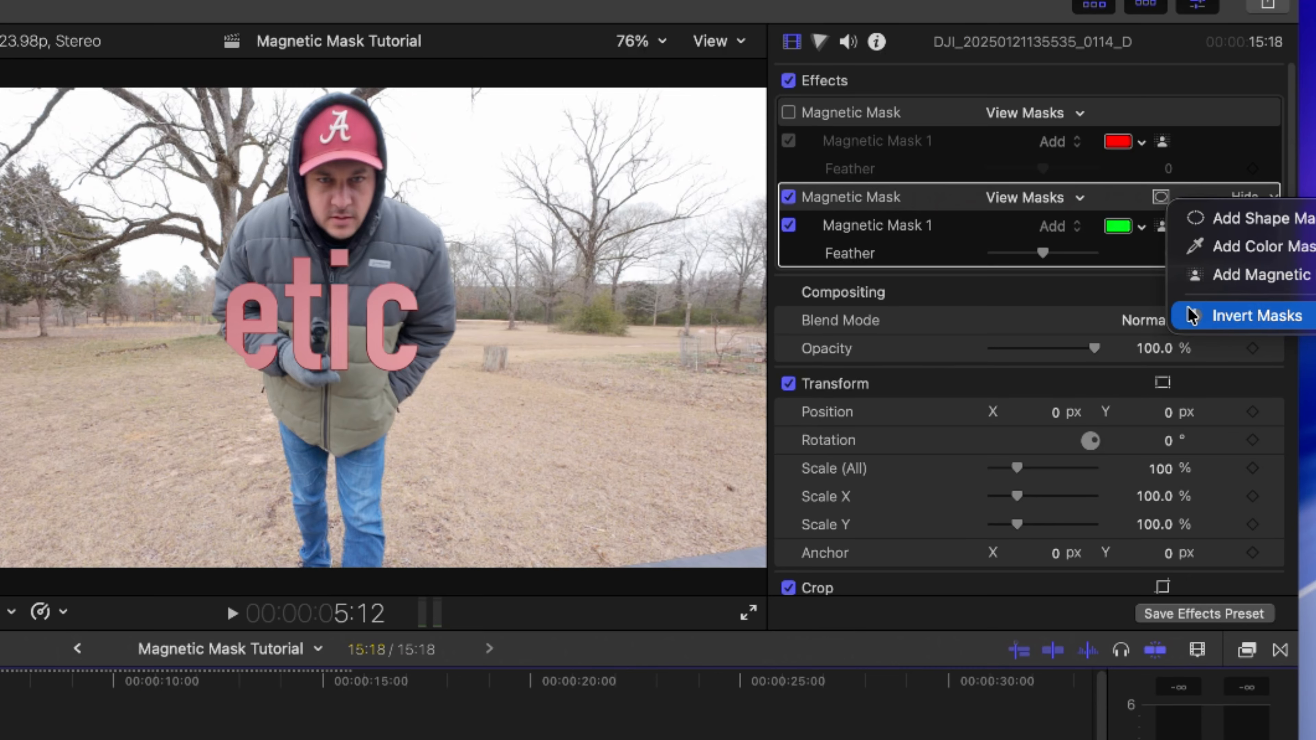
left_click(1185, 194)
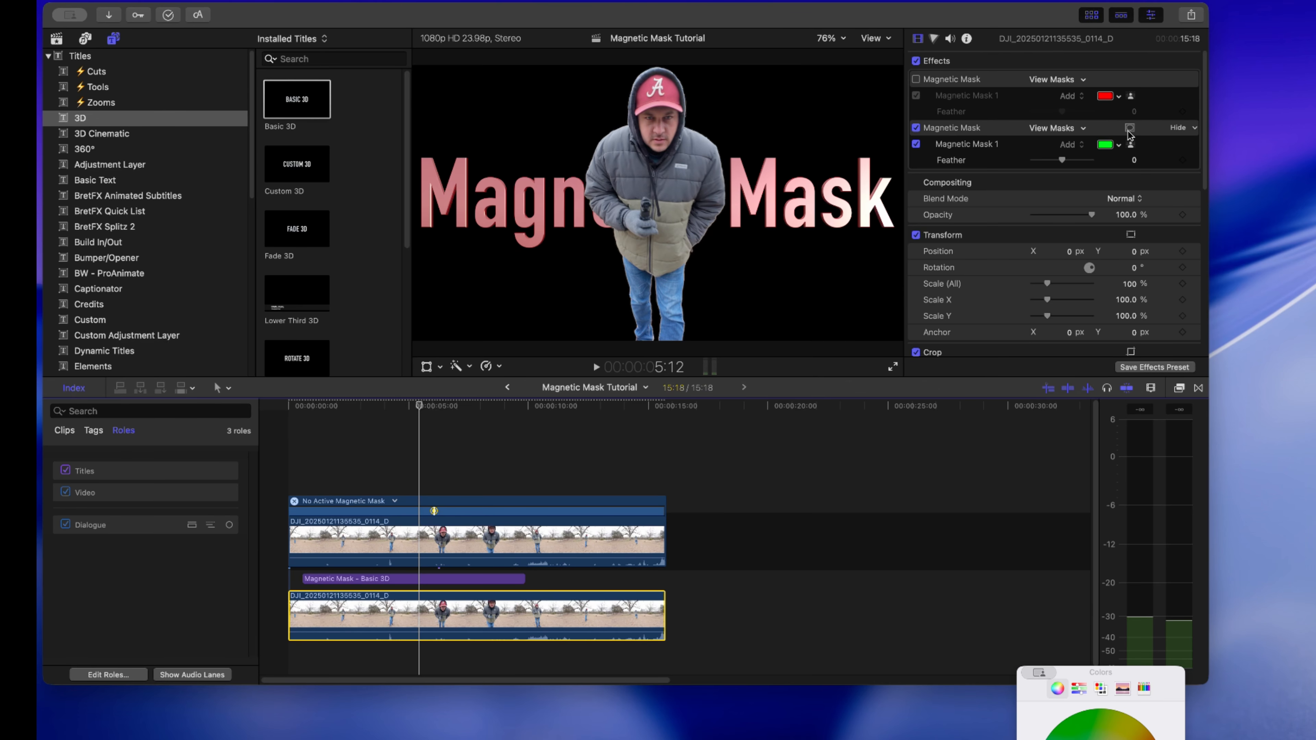
- Turn off Invert Masks for the active Magnetic Mask of the lower clip and play the sequence from the start
left_click(1129, 128)
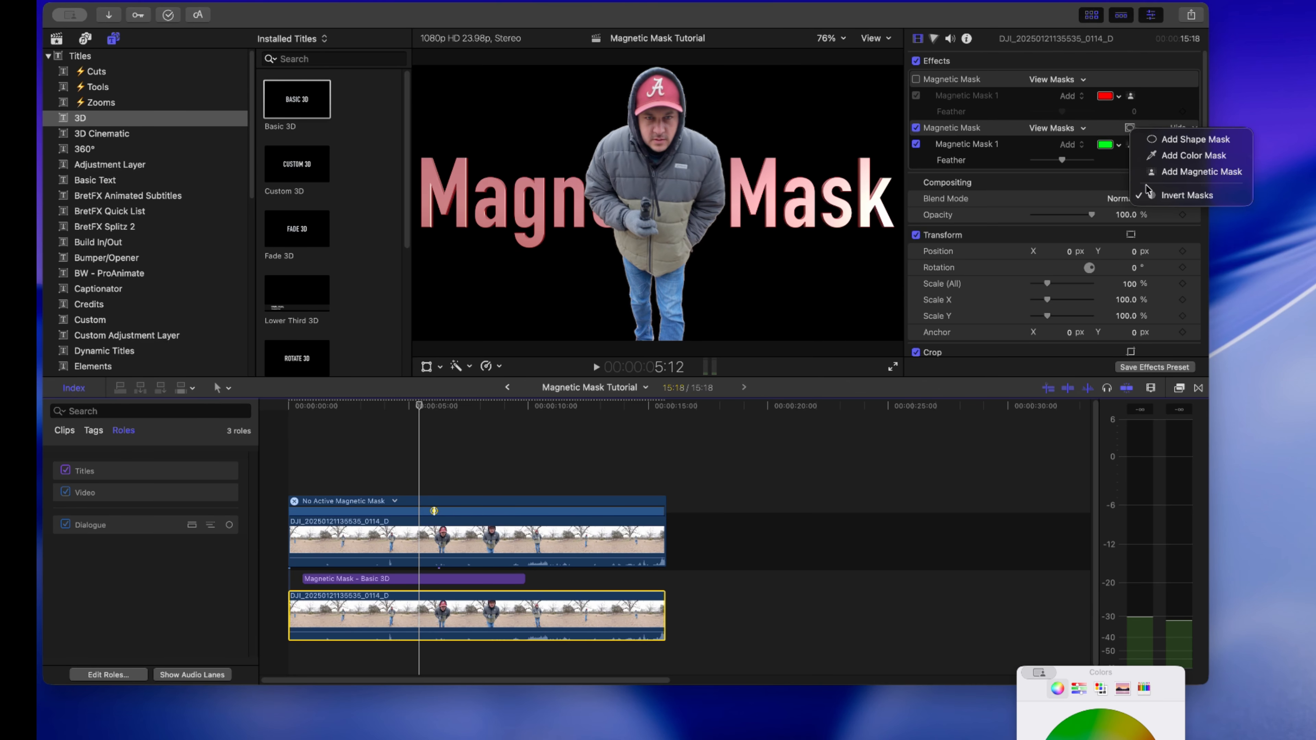
left_click(1164, 199)
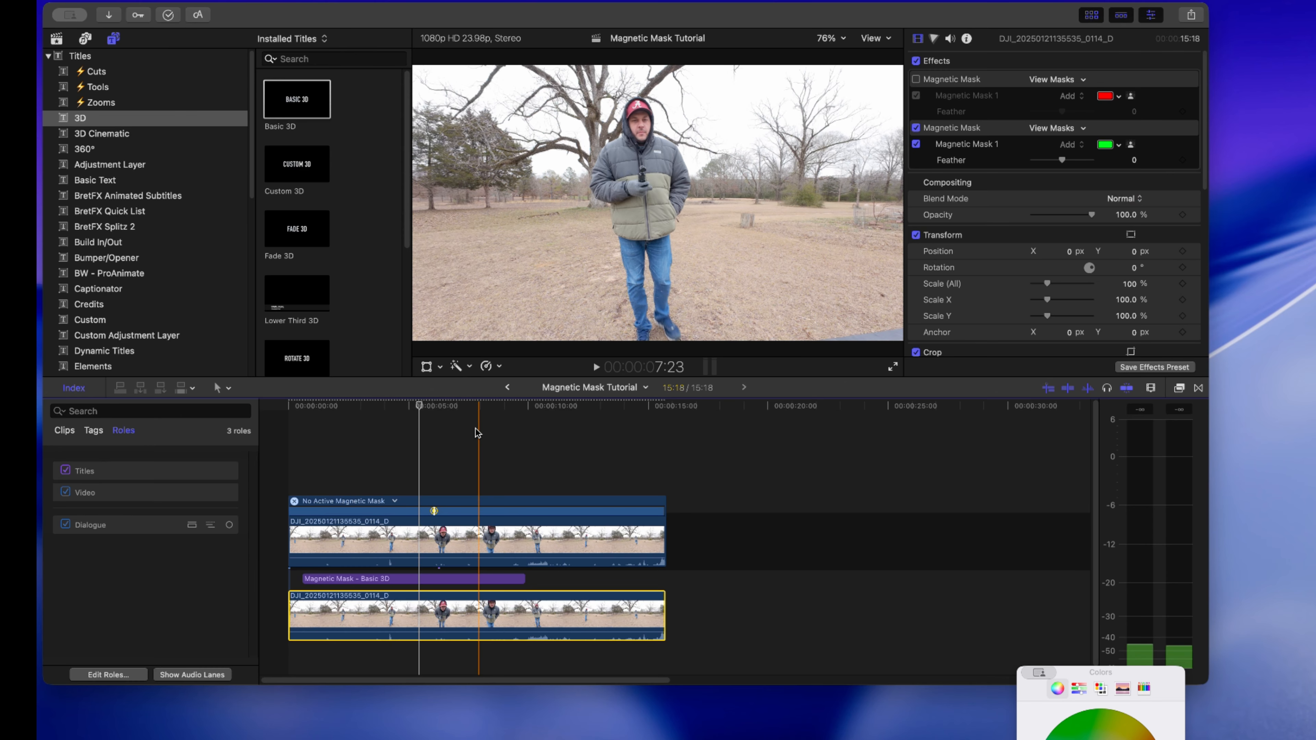
left_click(279, 452)
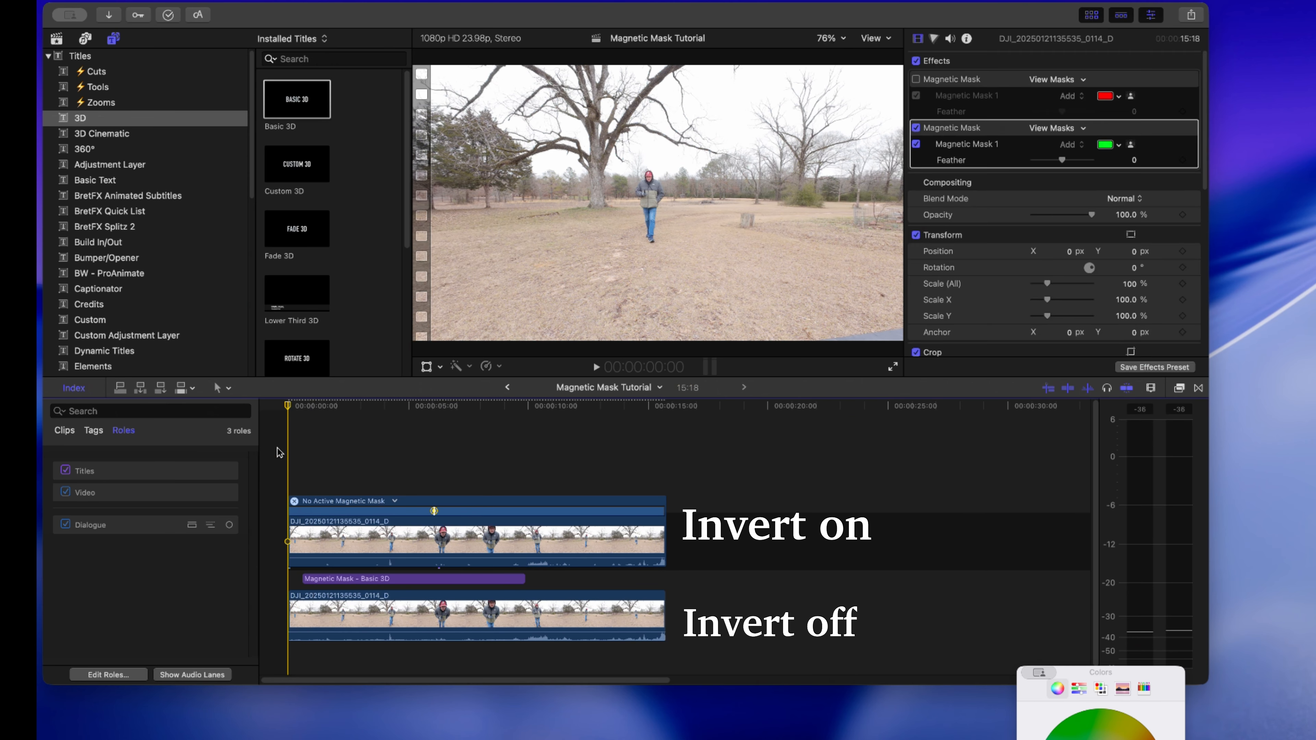
key("space")
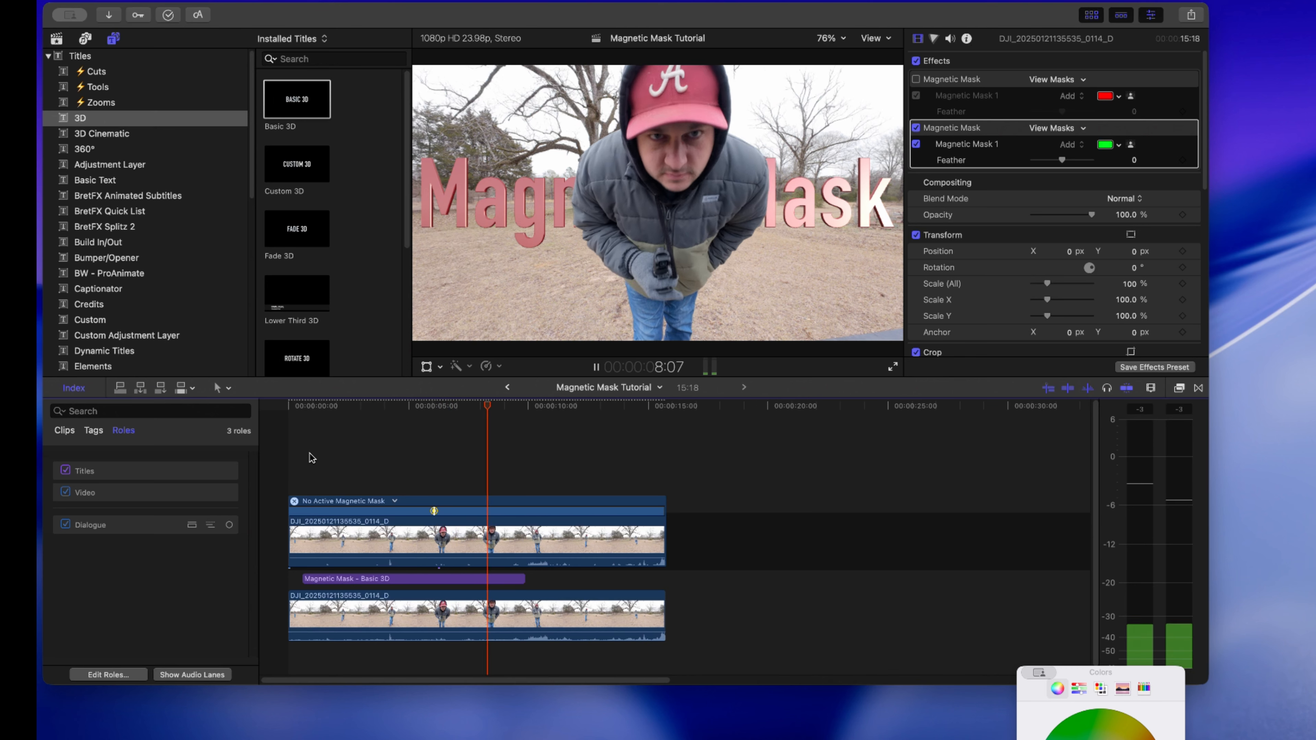
key("space")
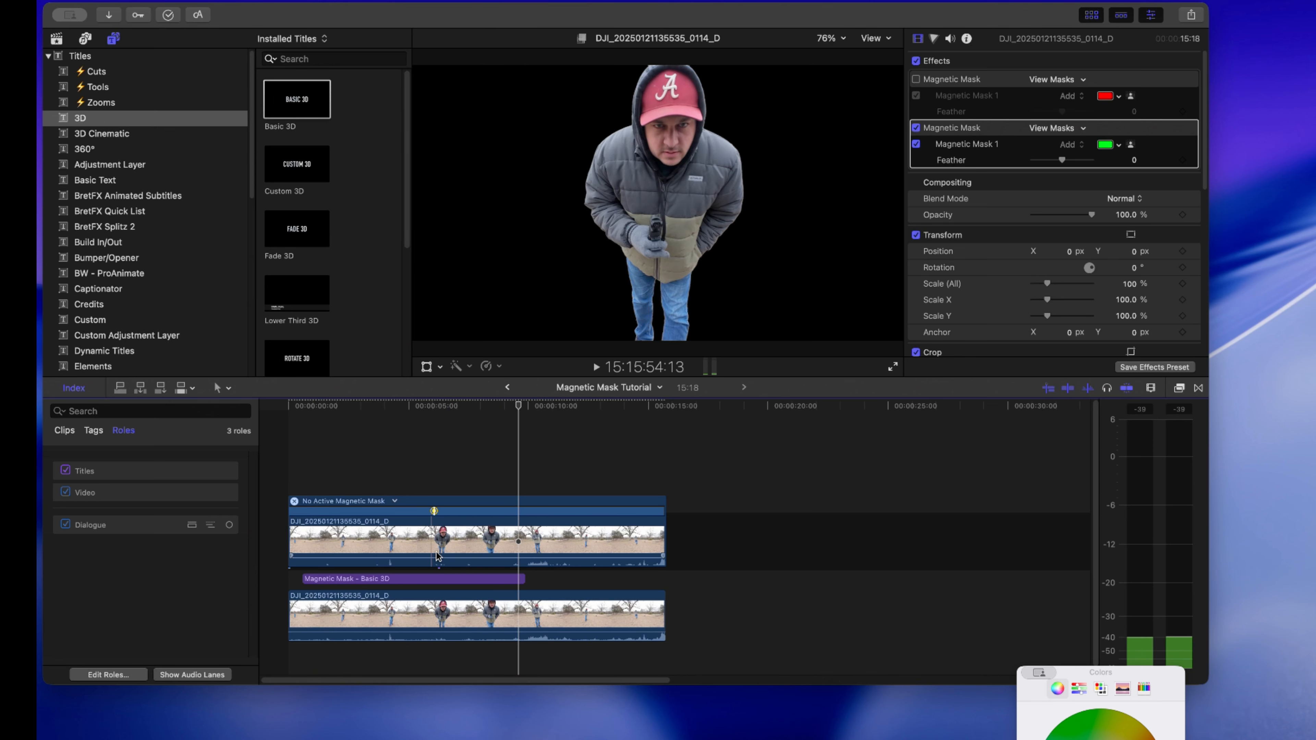
- Extend the end of the "Magnetic Mask" title in the timeline to match the end of the two video clips
left_click(521, 578)
left_click_drag(525, 578, 659, 569)
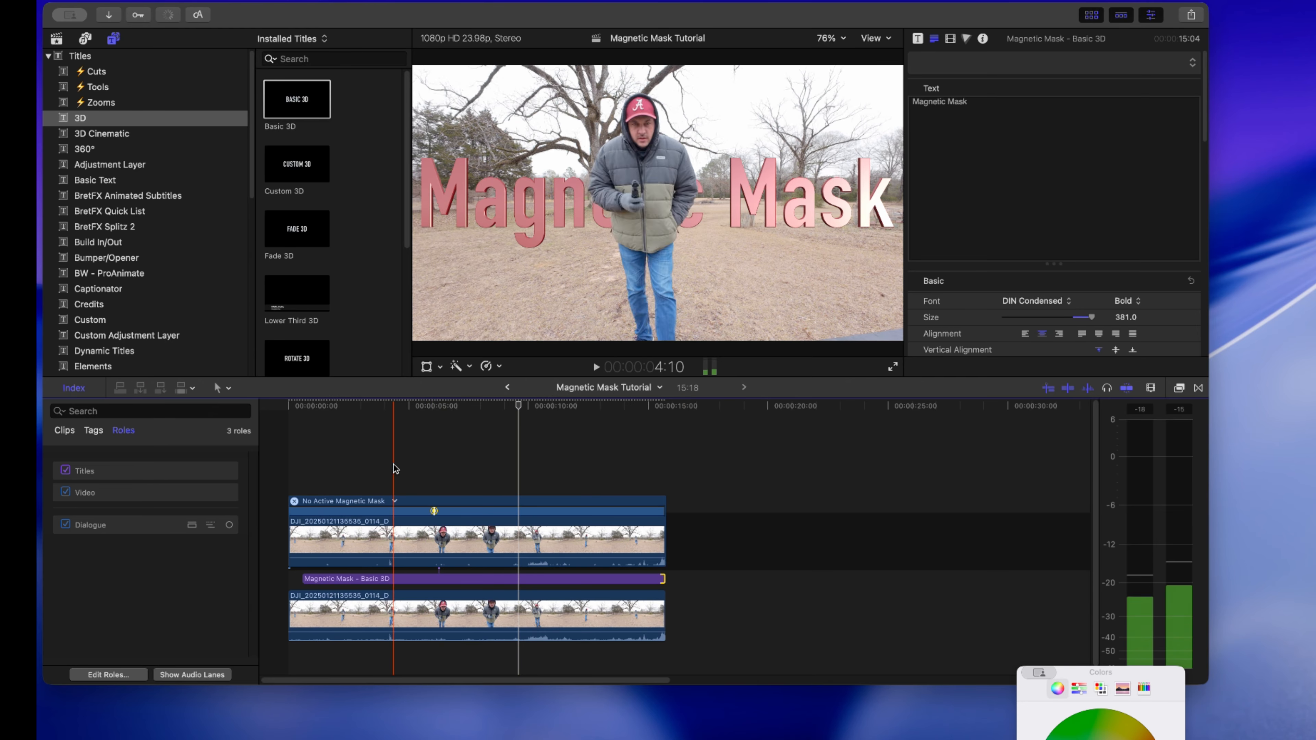
left_click(375, 615)
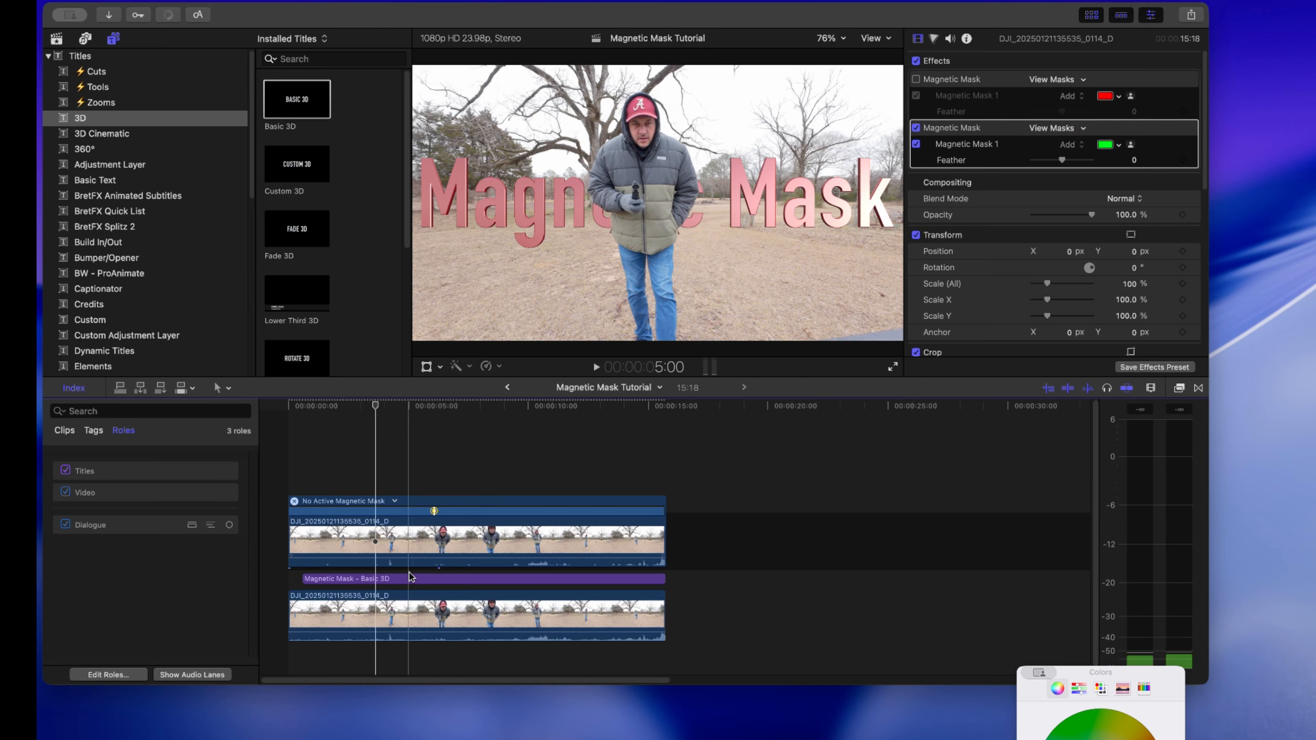
- Show the video settings and the published animation parameters of the "Magnetic Mask" title
left_click(434, 578)
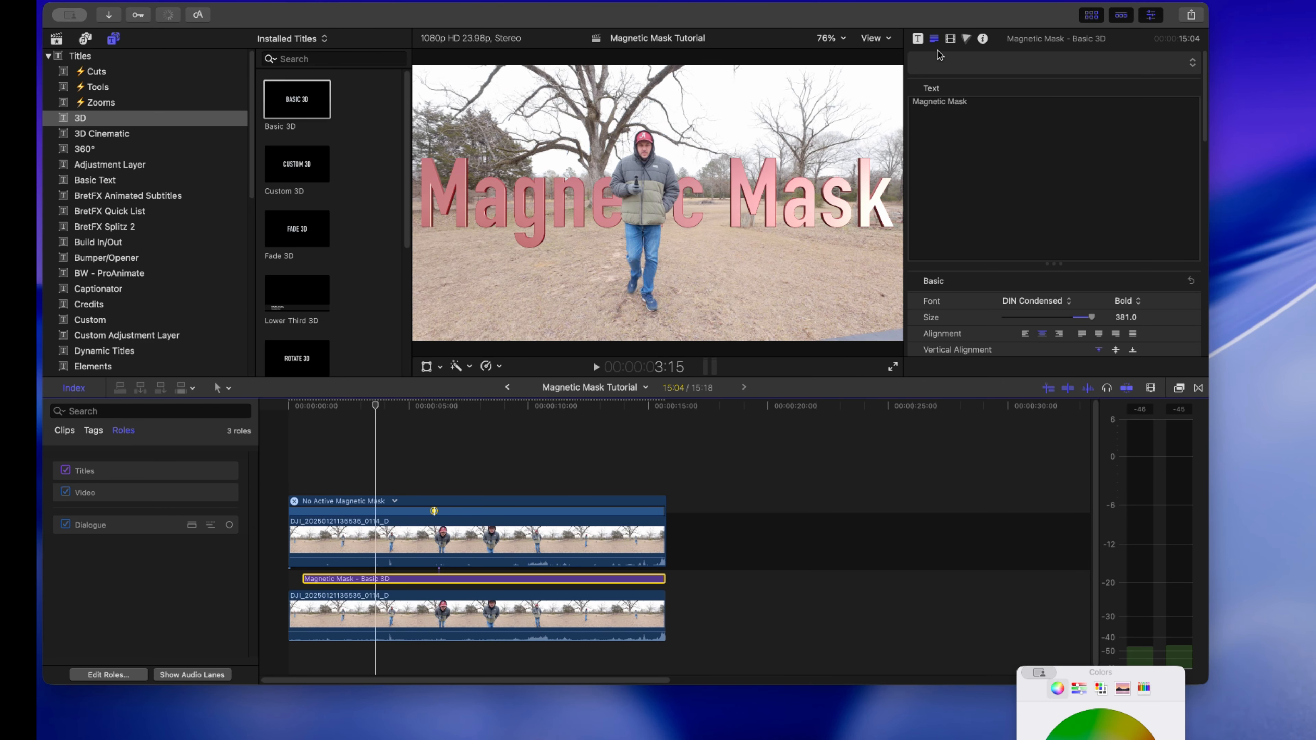
left_click(951, 39)
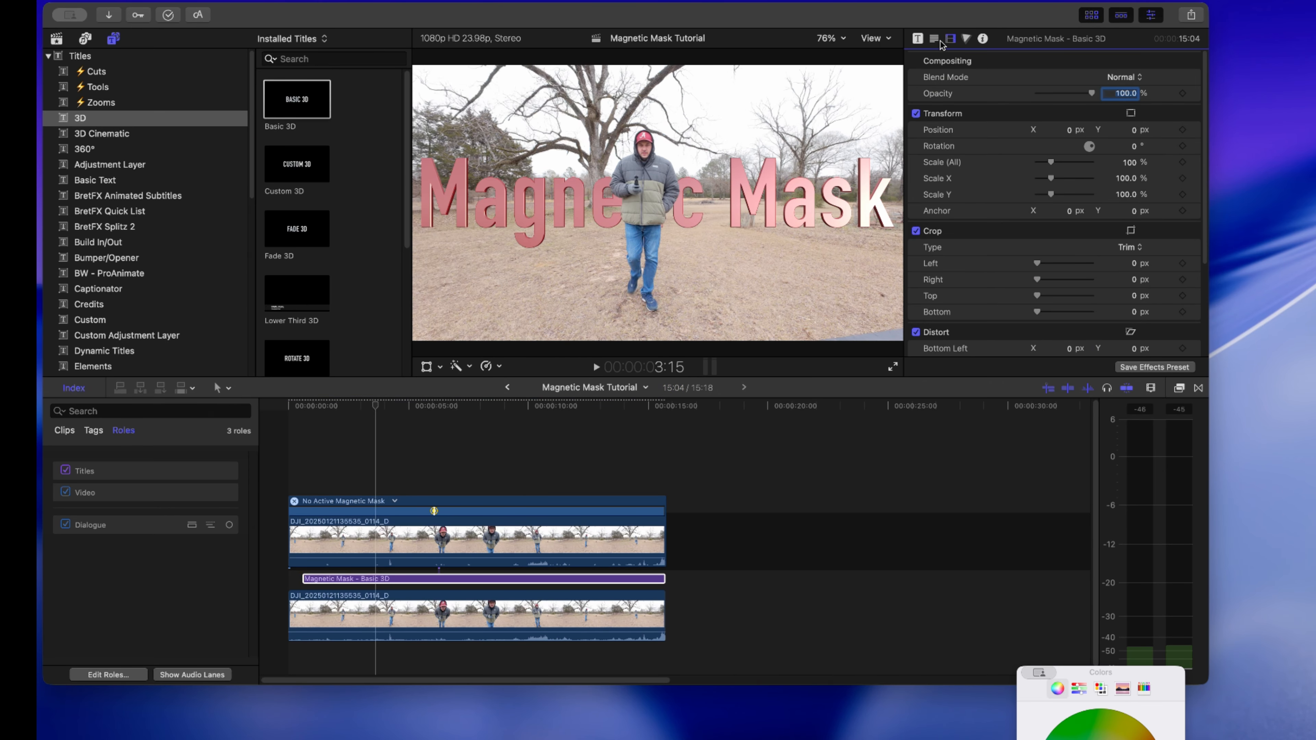
left_click(917, 40)
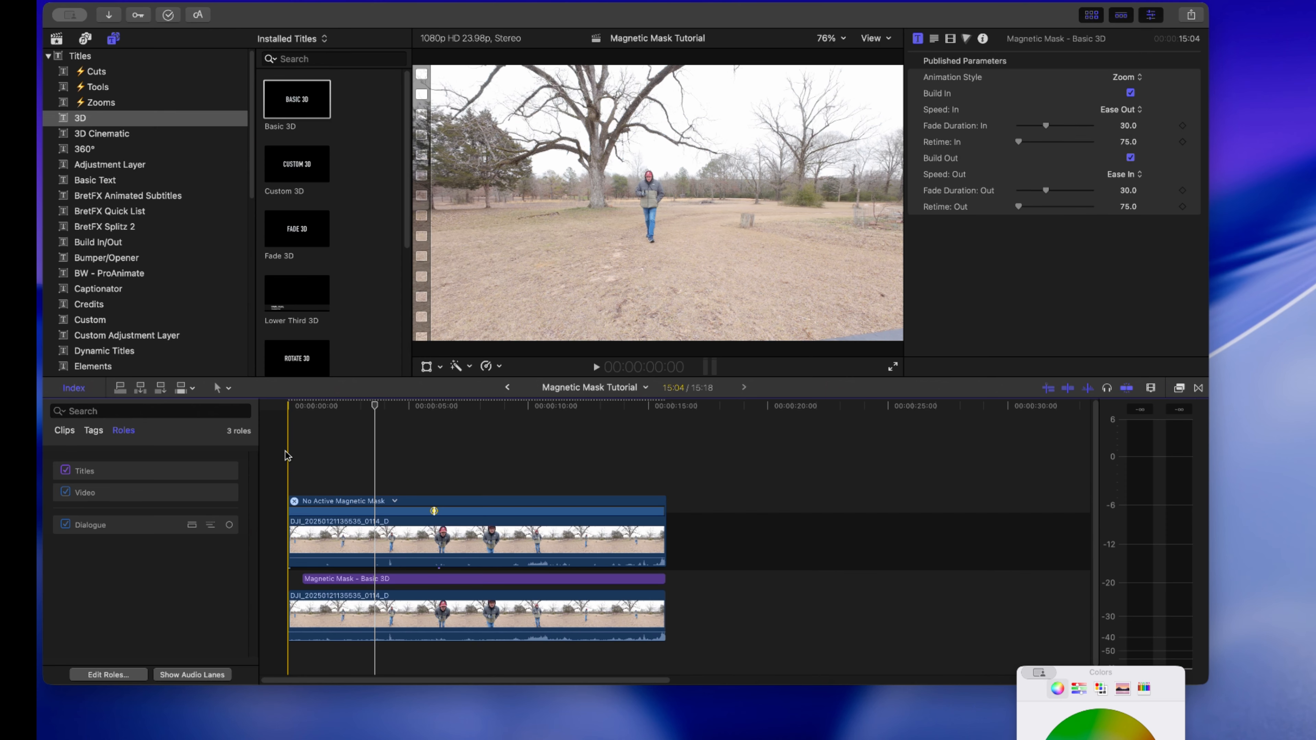
- Play the finished composite from the beginning of the timeline, and replay it to check the title behind the man
left_click(288, 449)
key("space")
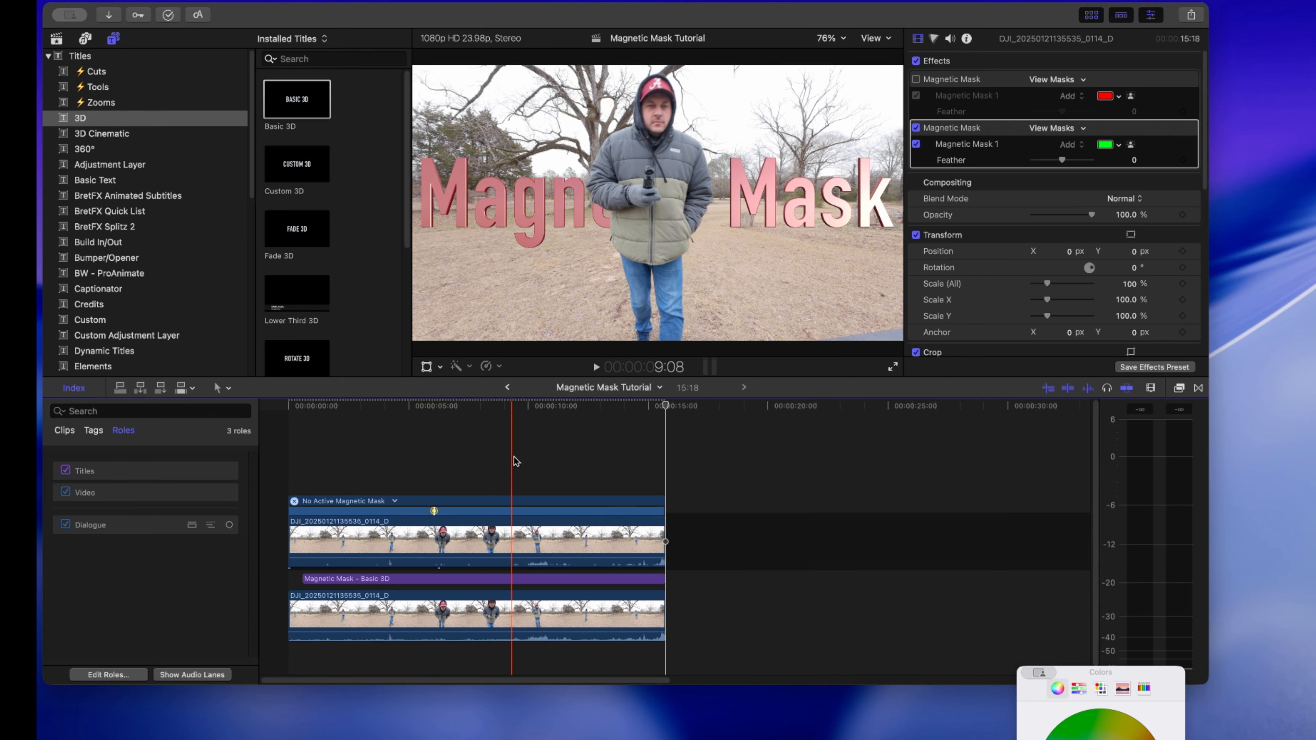
left_click(294, 459)
key("space")
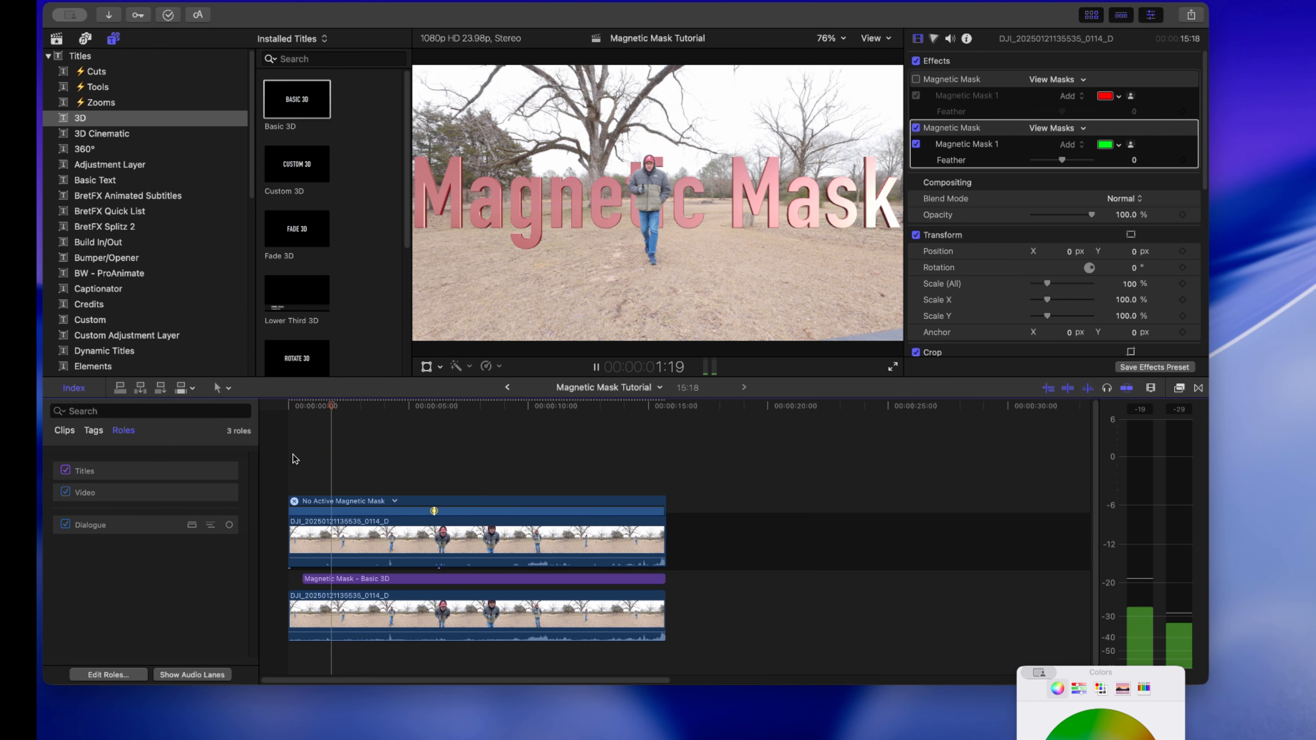